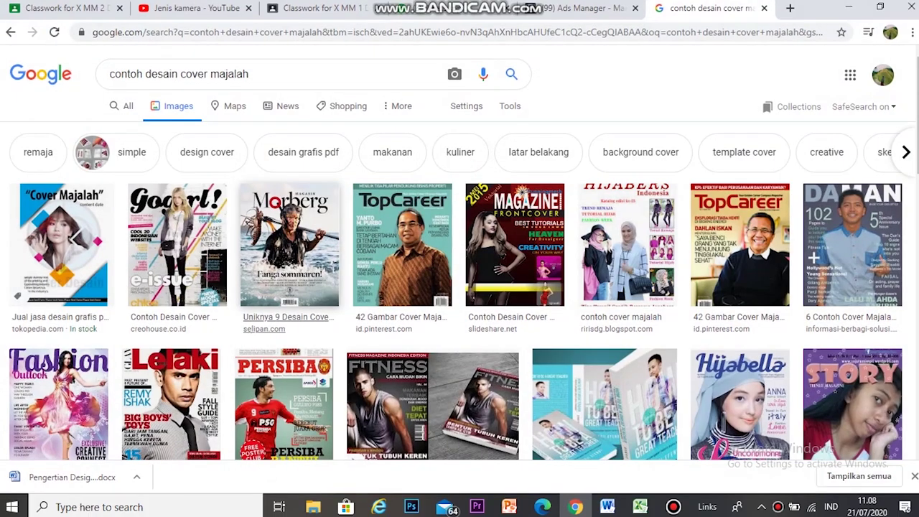
Step: Preview the Gogirl, TopCareer and SCARF hijab magazine covers in Google Images
left_click(177, 244)
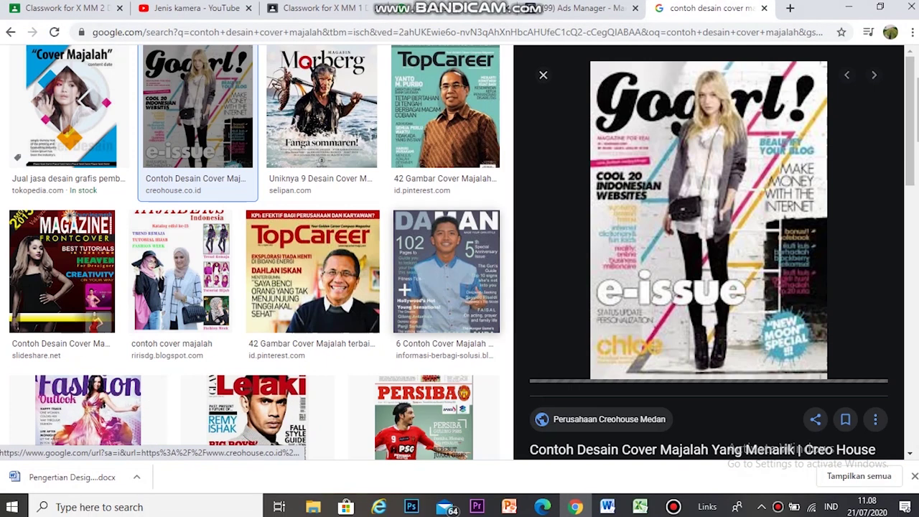
left_click(445, 108)
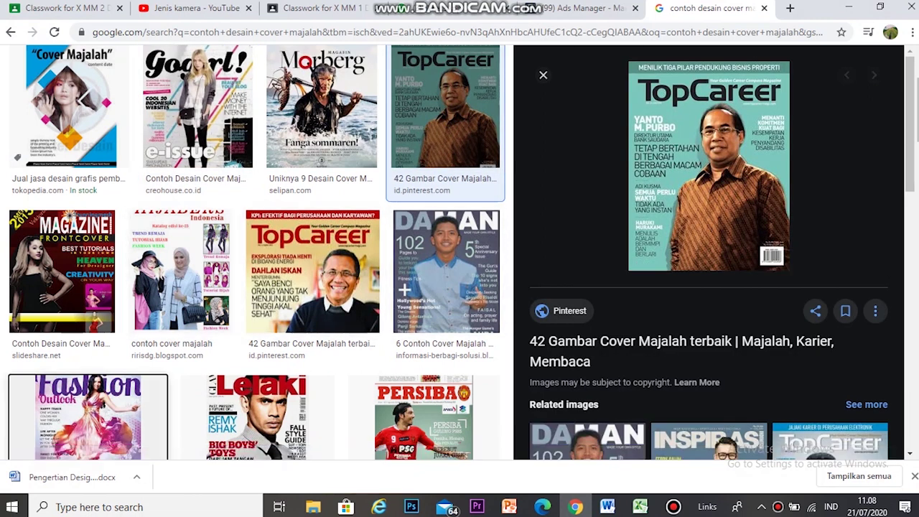
left_click(87, 409)
left_click(585, 438)
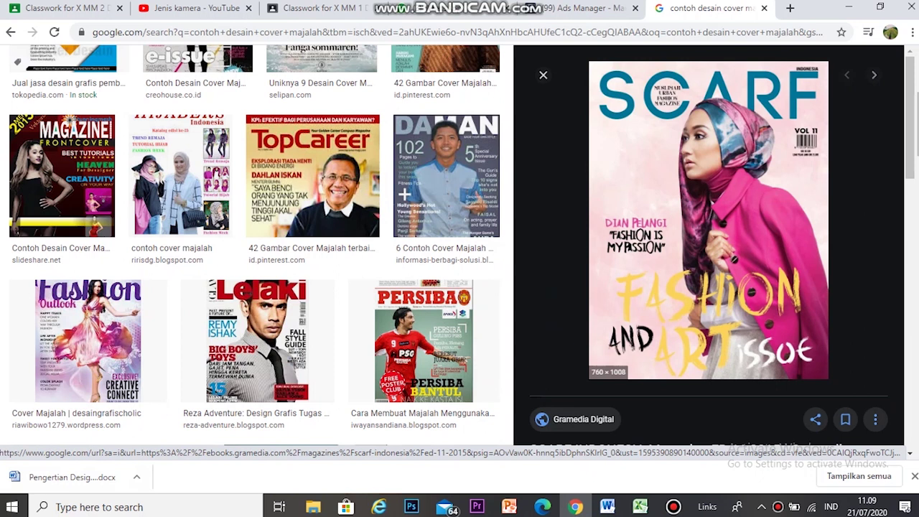
scroll(707, 244, "down", 3)
Step: Preview another two-model SCARF cover, then the PERSIBA and Lelaki covers
left_click(707, 370)
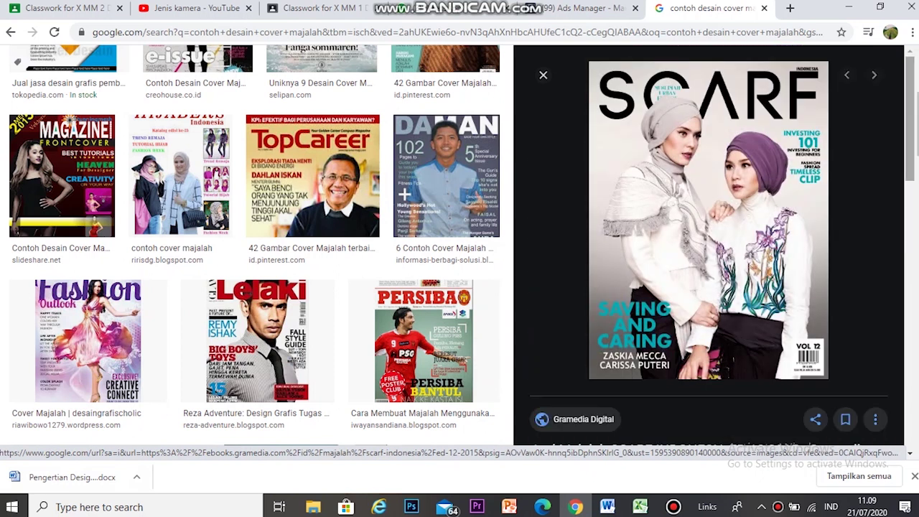
scroll(708, 244, "down", 5)
left_click(424, 341)
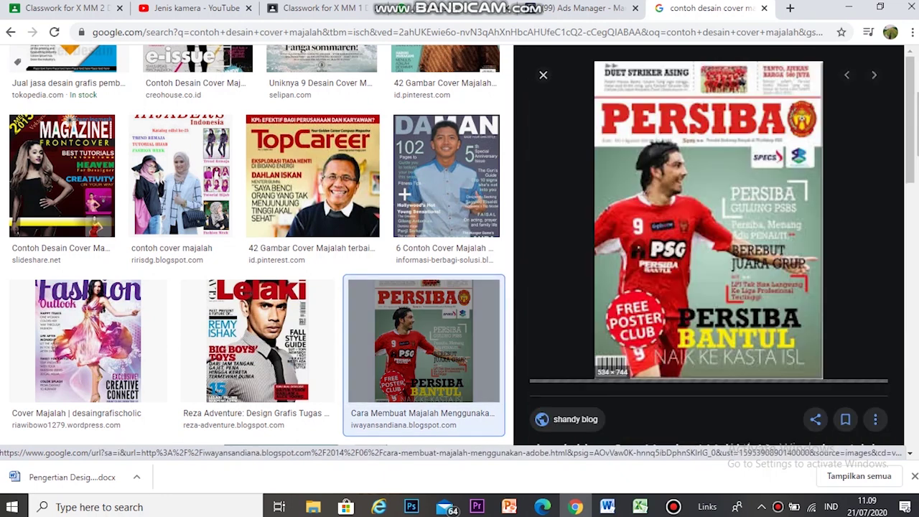
left_click(257, 341)
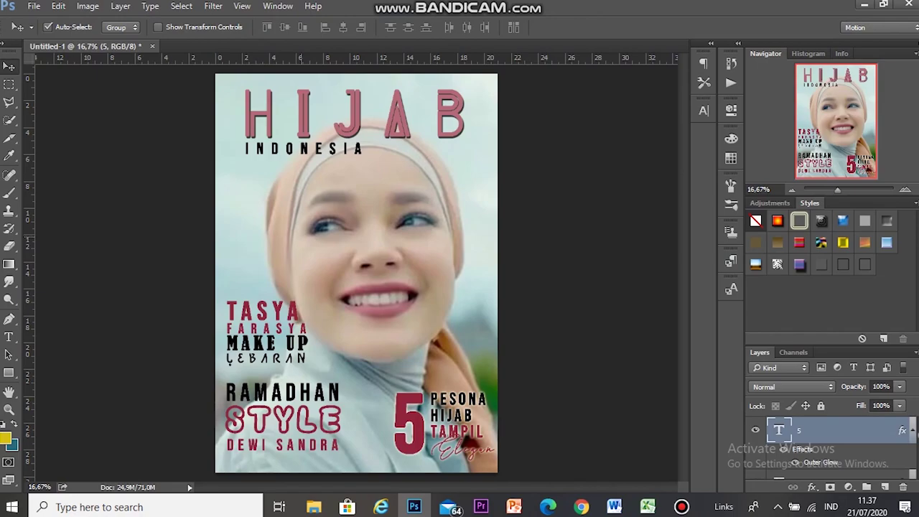
Step: Create a new International Paper A4 document, 210×297 mm at 300 pixels per inch
left_click(34, 6)
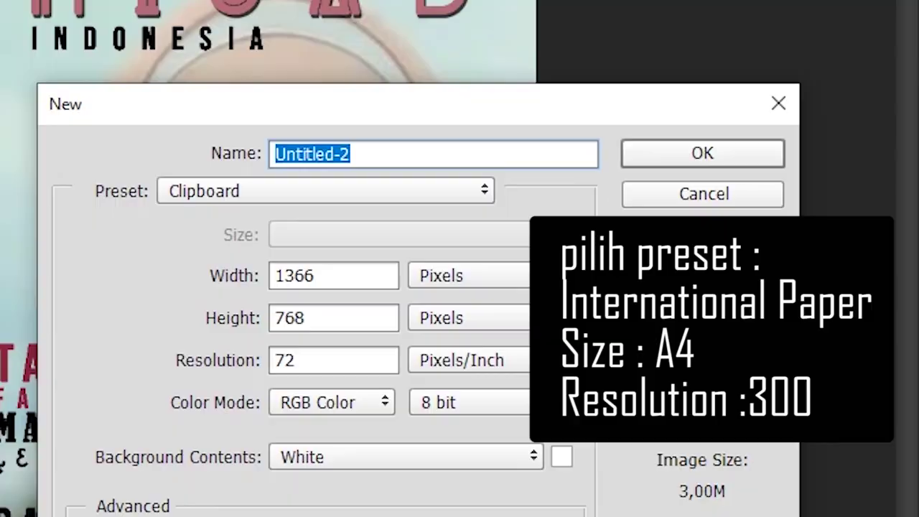
left_click(393, 225)
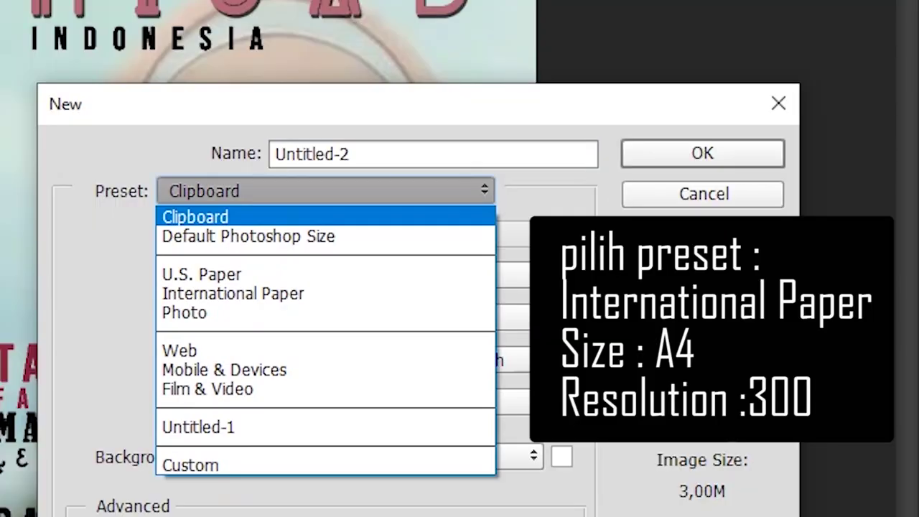
left_click(344, 276)
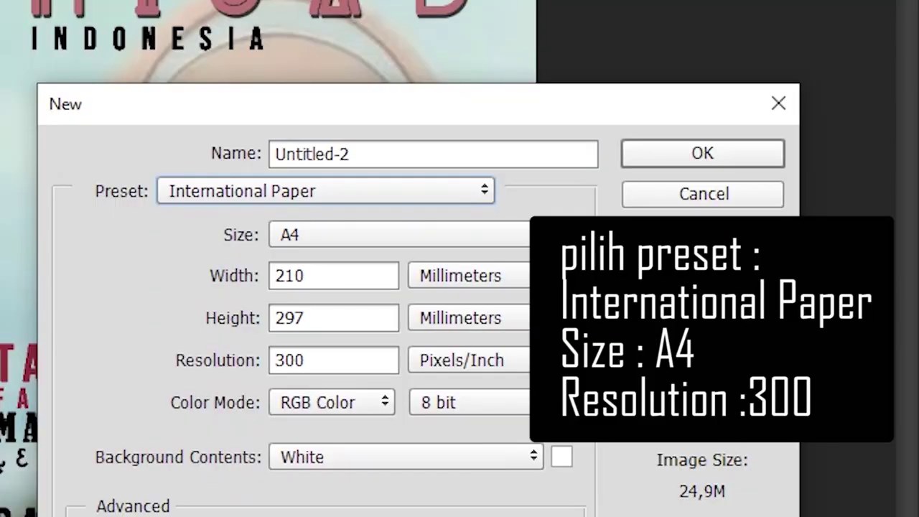
left_click(394, 235)
left_click(301, 258)
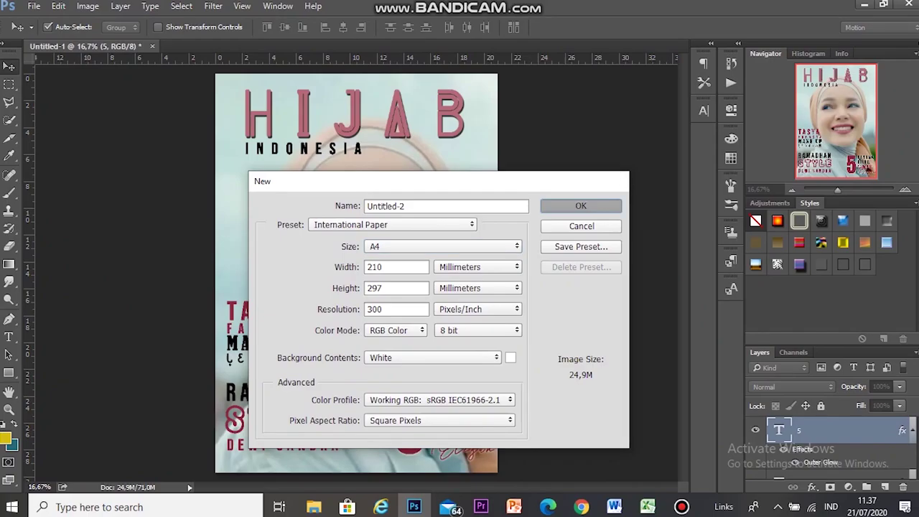
key("Return")
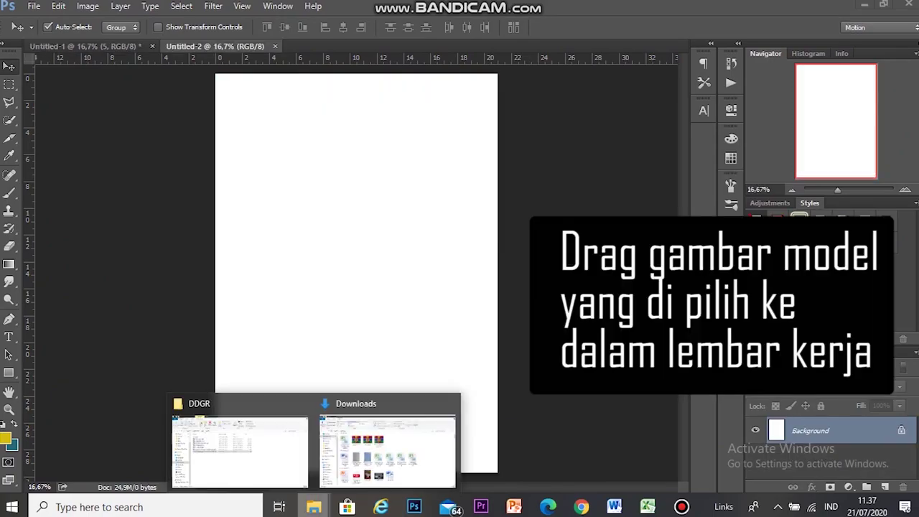
Step: Drag the smiling hijab model photo into the A4 document and scale it to about 170%, filling the page
left_click(237, 441)
mouse_move(225, 244)
left_mouse_down()
mouse_move(414, 502)
mouse_move(356, 273)
left_mouse_up()
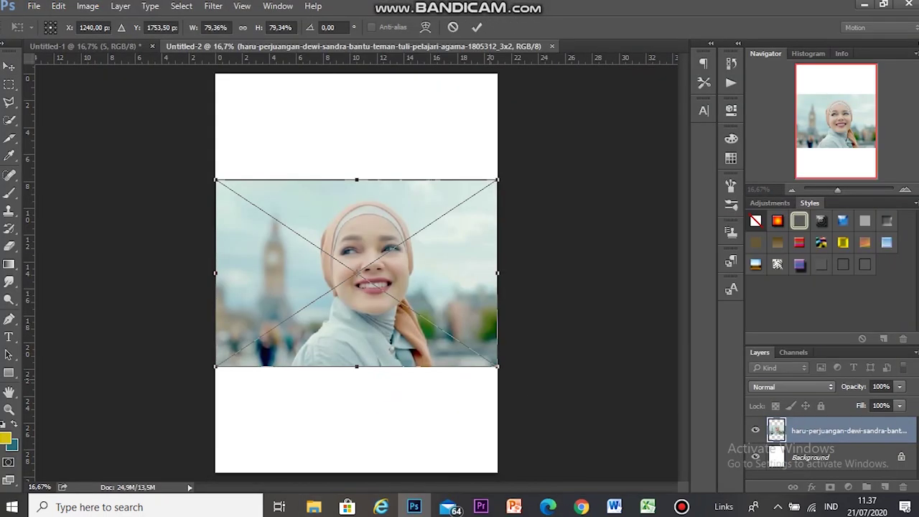
left_click_drag(497, 366, 659, 475)
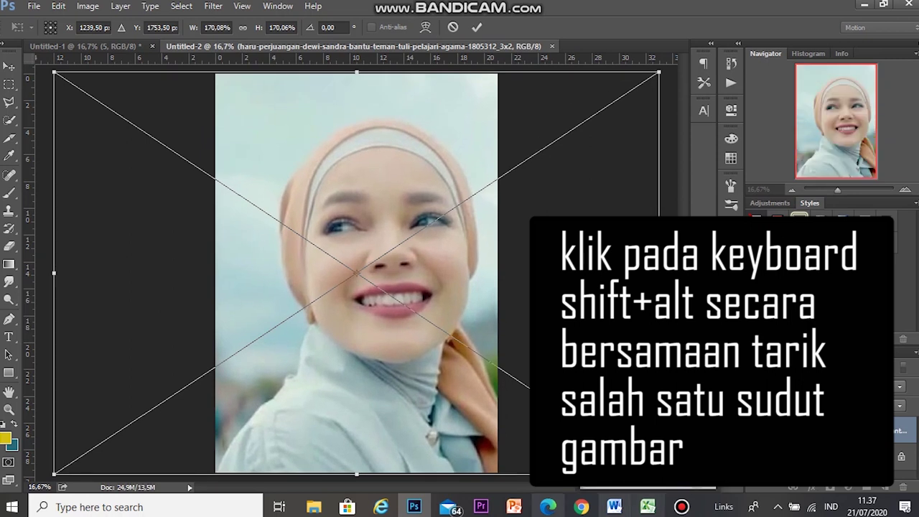
left_click_drag(504, 410, 488, 407)
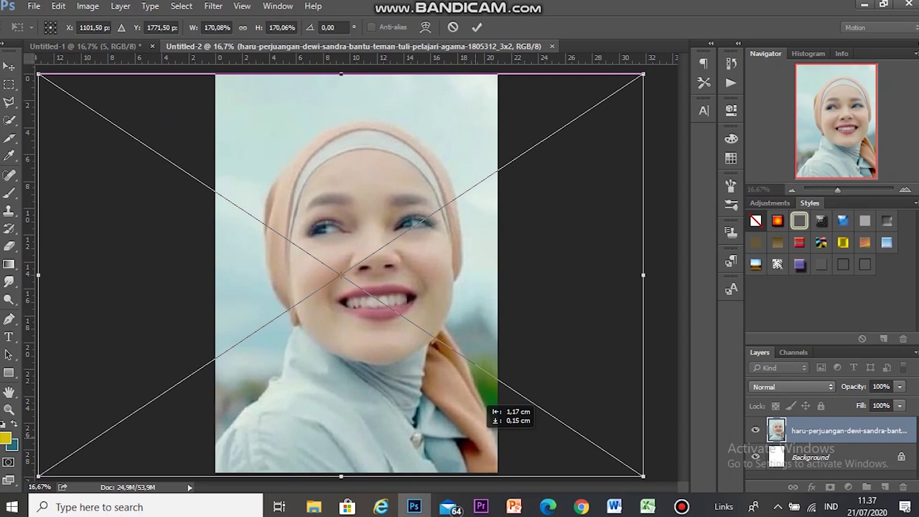
key("Return")
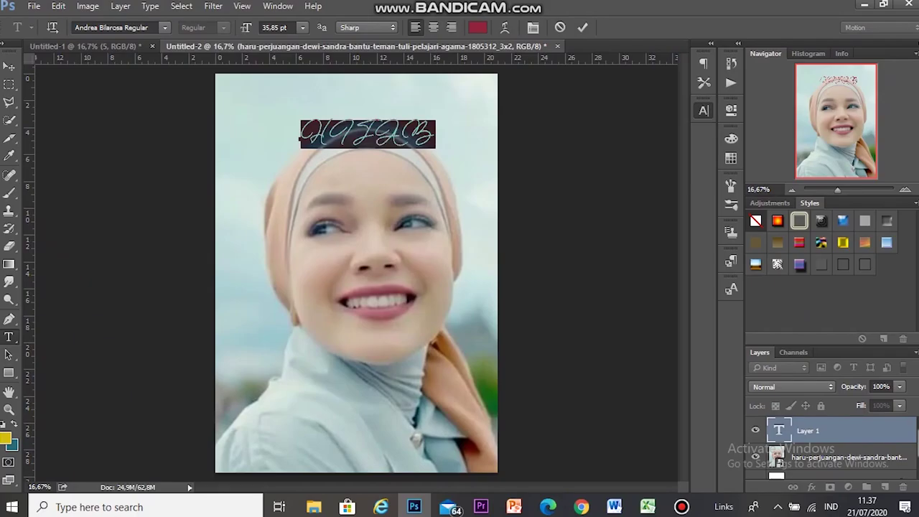
Step: Try several fonts on the HIJAB title, then apply BeautySchoolDropoutII at a slightly larger size
left_click(533, 27)
left_click(655, 123)
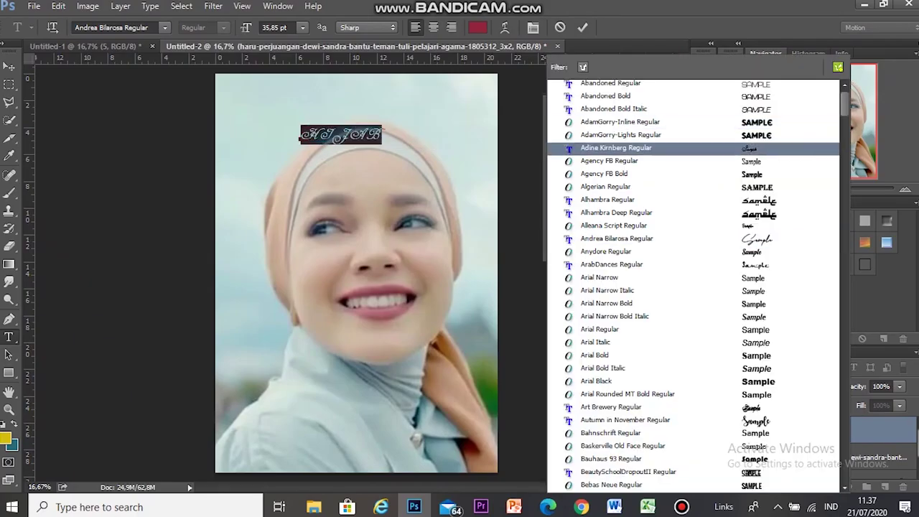
key("Down")
key("Up")
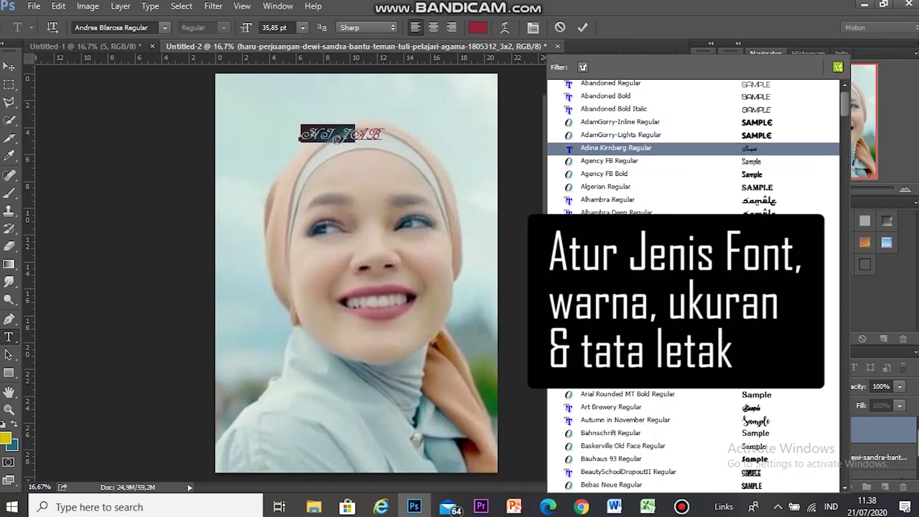
key("Up")
scroll(692, 144, "down", 1)
scroll(692, 143, "down", 2)
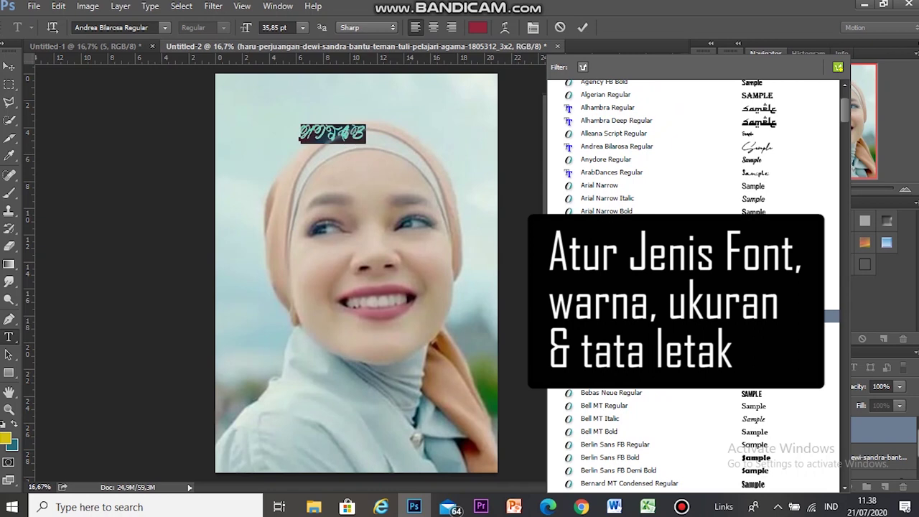
left_click(618, 323)
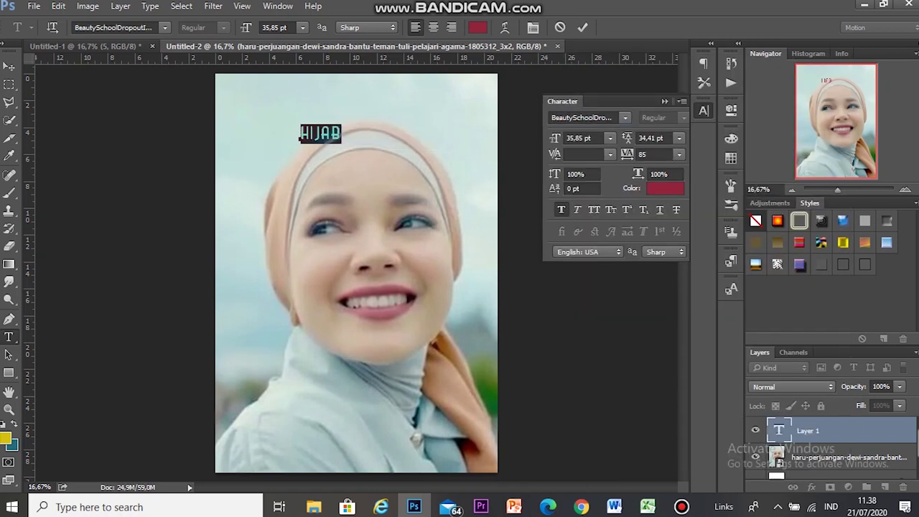
key("Up")
key("Up")
key("Up")
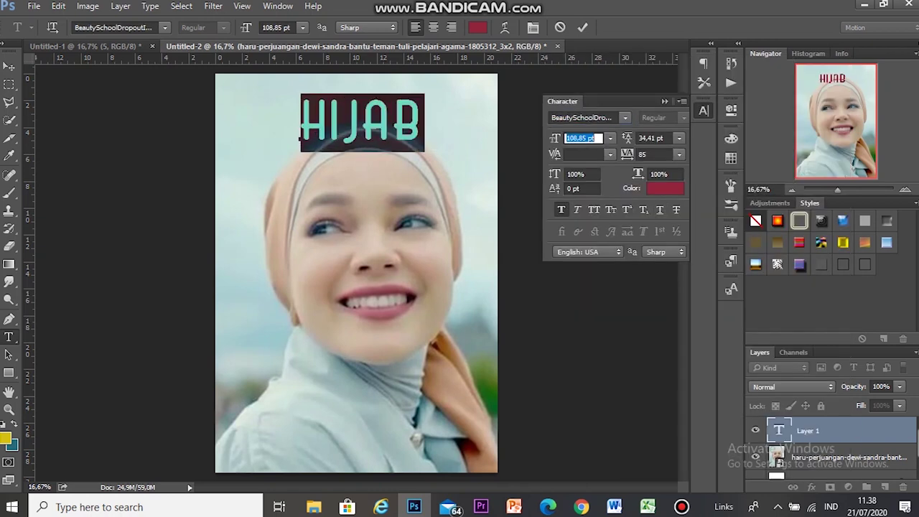
Step: Restyle HIJAB in larger Bock Regular with wider tracking, then centre it at the top
left_click(624, 117)
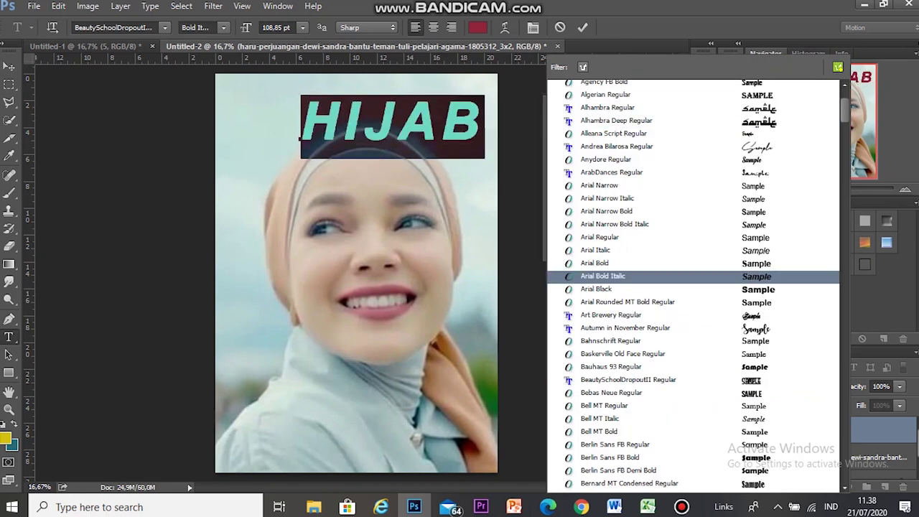
scroll(693, 287, "down", 5)
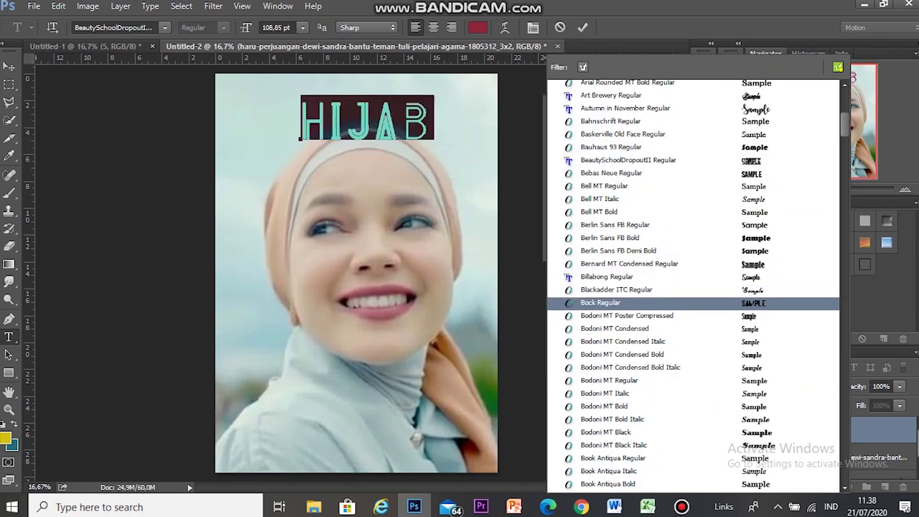
left_click(600, 302)
key("Up")
key("Up")
key("Up")
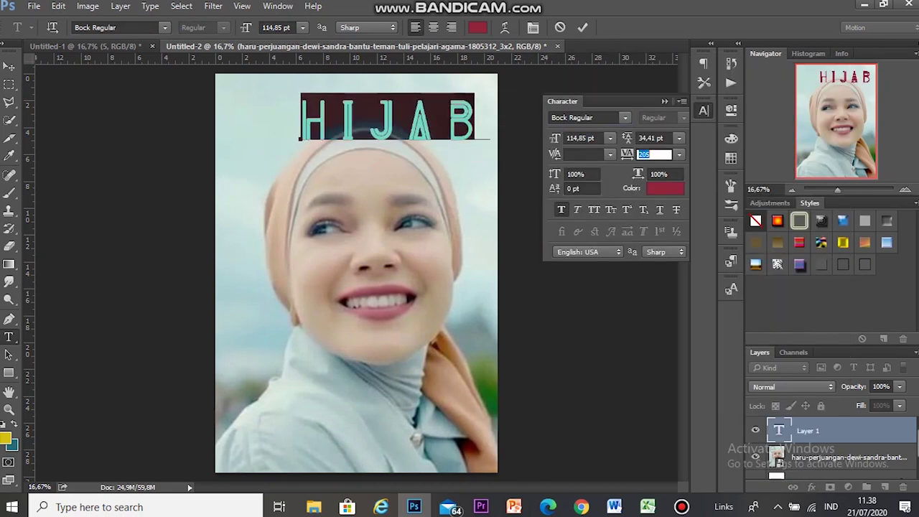
key("Up")
key("Up")
key("Up")
key("Up")
key("Up")
key("Up")
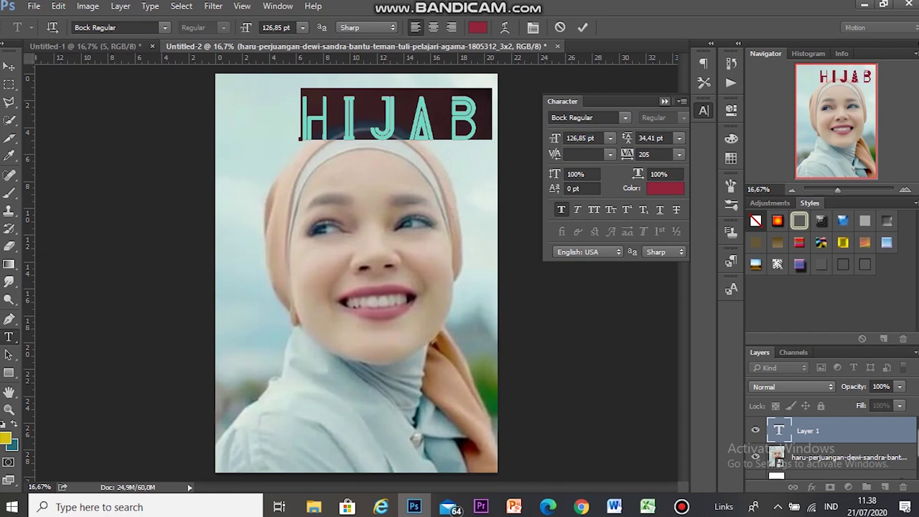
left_click(703, 110)
left_click(9, 66)
left_click_drag(427, 92, 398, 89)
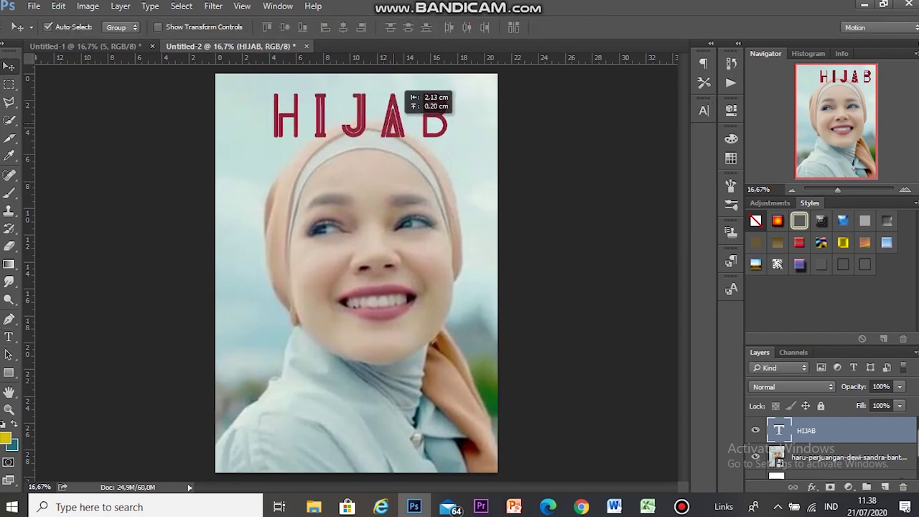
Step: Add smaller INDONESIA text in Bebas Neue Regular, coloured #000000
key("t")
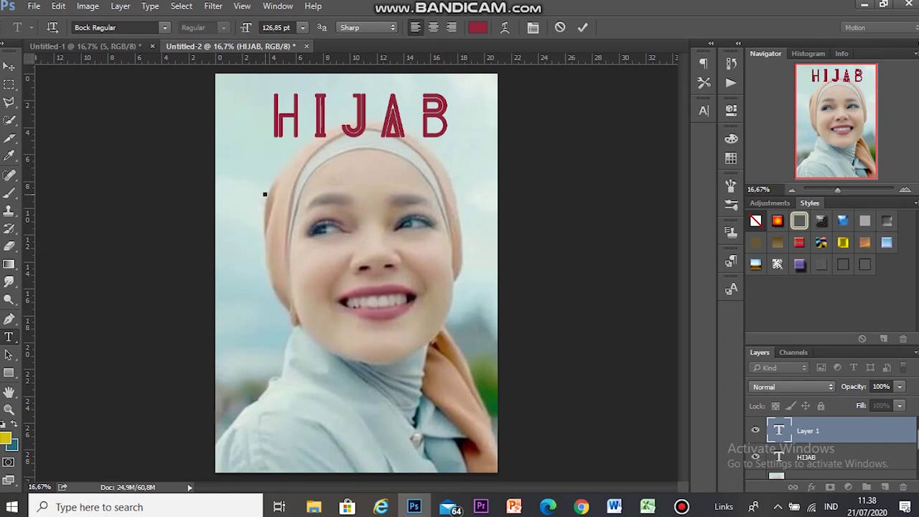
left_click(265, 192)
type("INDONESIA")
key("ctrl+a")
left_click(625, 117)
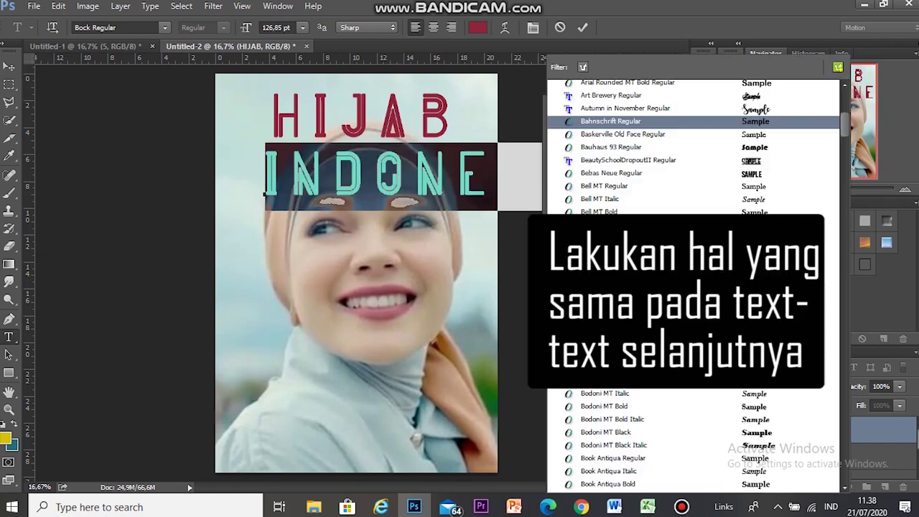
left_click(603, 176)
left_click(478, 27)
type("000000")
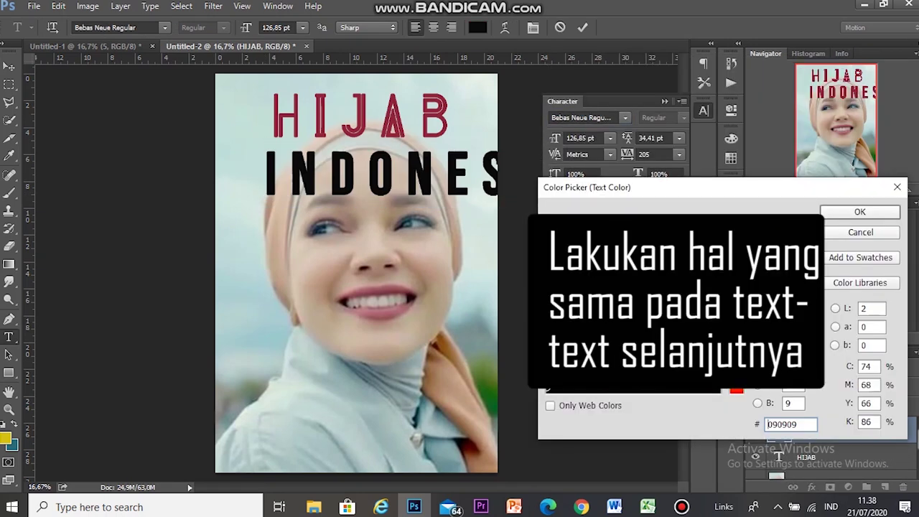
key("Return")
left_click_drag(555, 137, 514, 138)
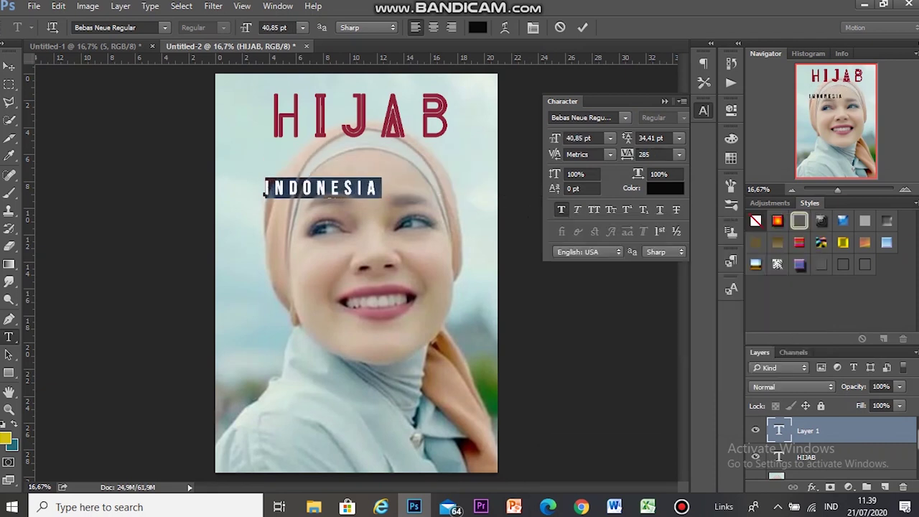
left_click(703, 110)
Step: Place INDONESIA just under HIJAB and enlarge the HIJAB masthead to about 120%
left_click(9, 66)
left_click_drag(333, 158, 323, 128)
left_click(358, 115)
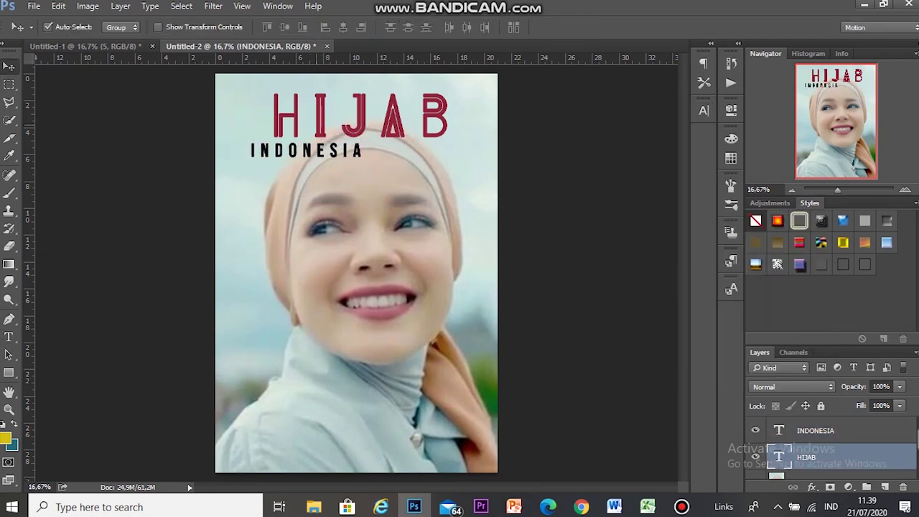
key("ctrl+t")
left_click_drag(270, 84, 252, 80)
left_click_drag(463, 136, 482, 147)
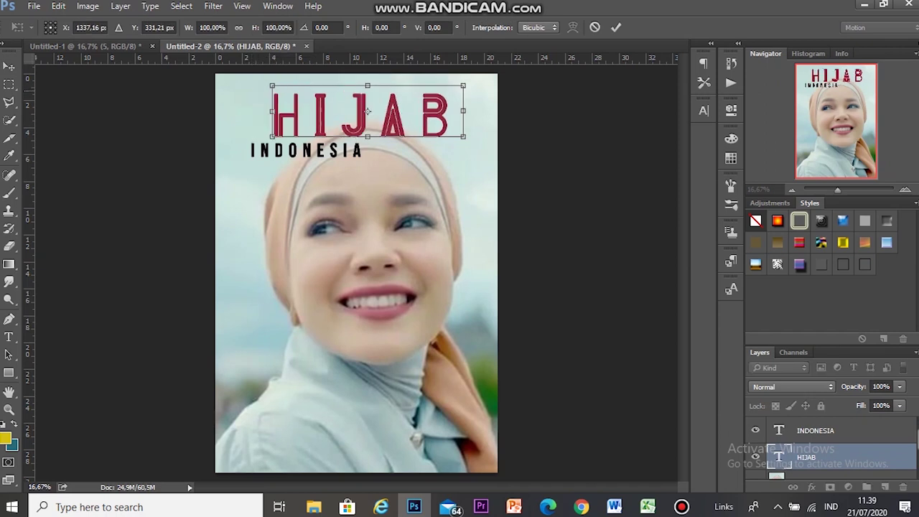
key("Return")
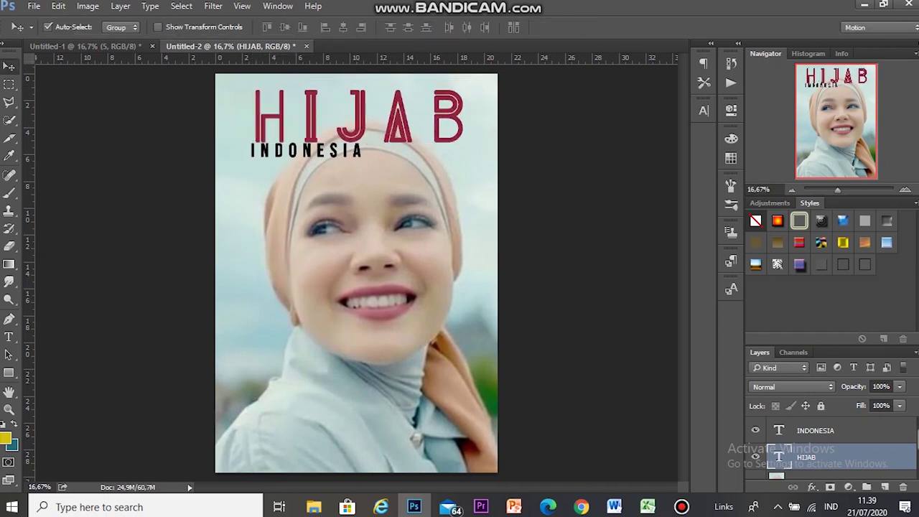
left_click_drag(294, 150, 293, 147)
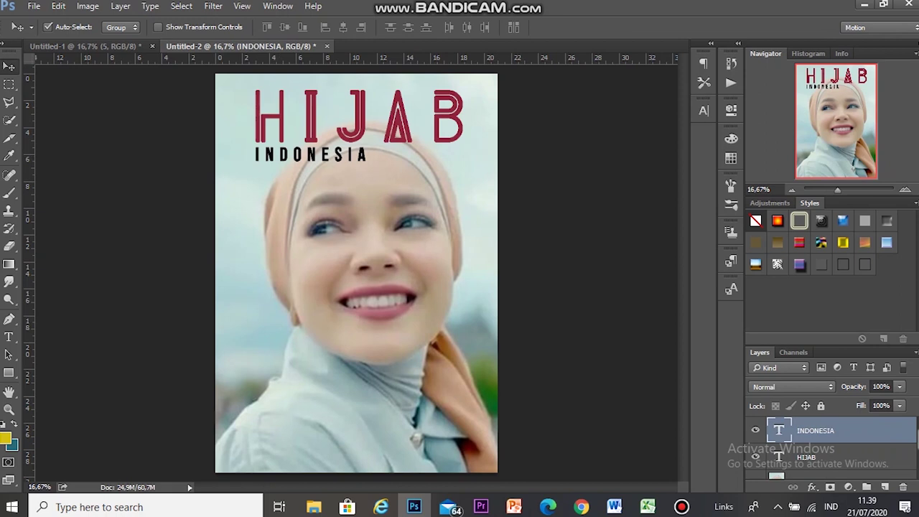
key("t")
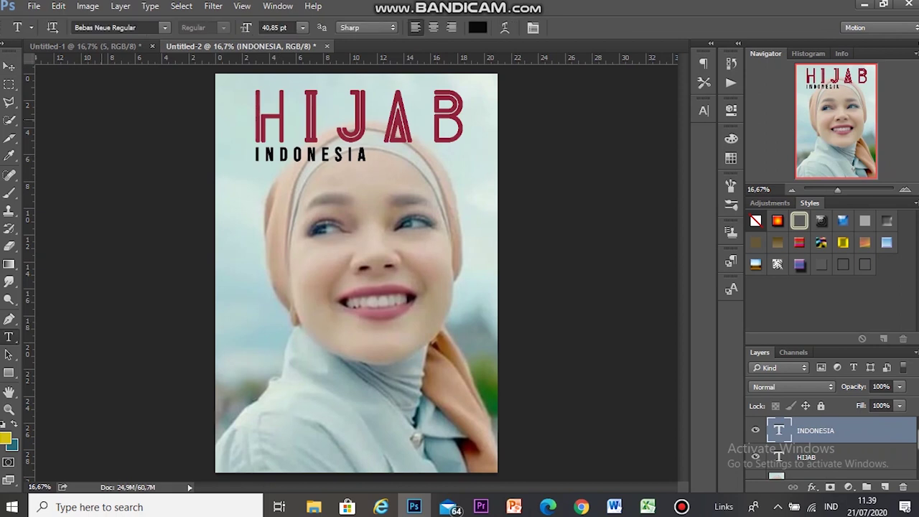
key("v")
key("ctrl+Tab")
key("ctrl+Tab")
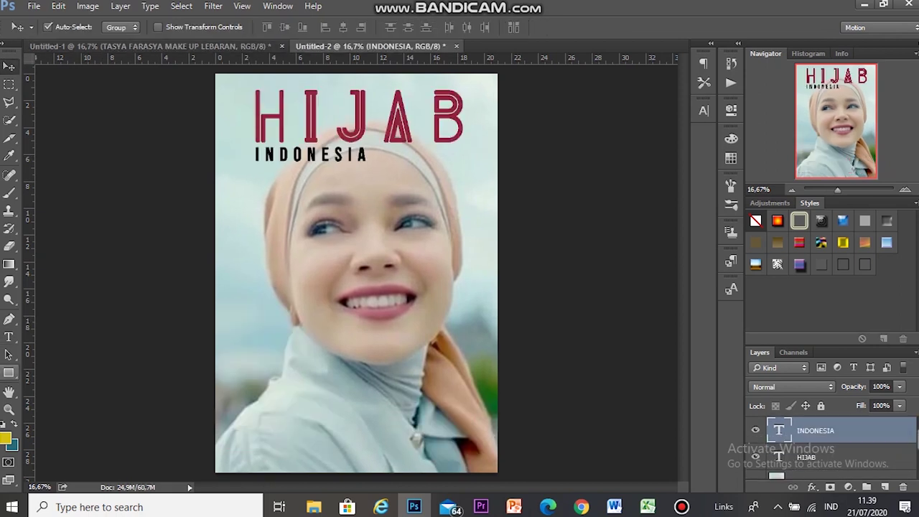
Step: Type the lower-left headline text block and apply Alhambra Regular to LEBARAN
key("t")
left_click(243, 352)
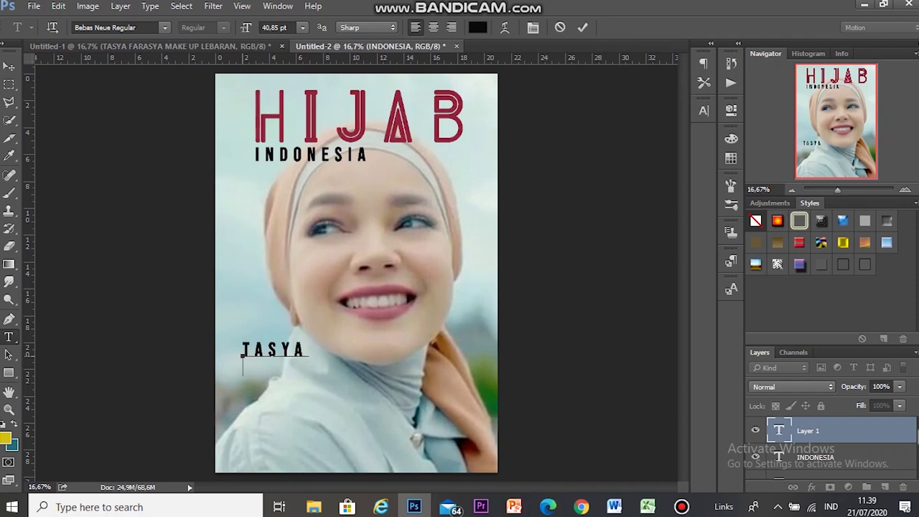
type("YA MAKE UP LEBARAN")
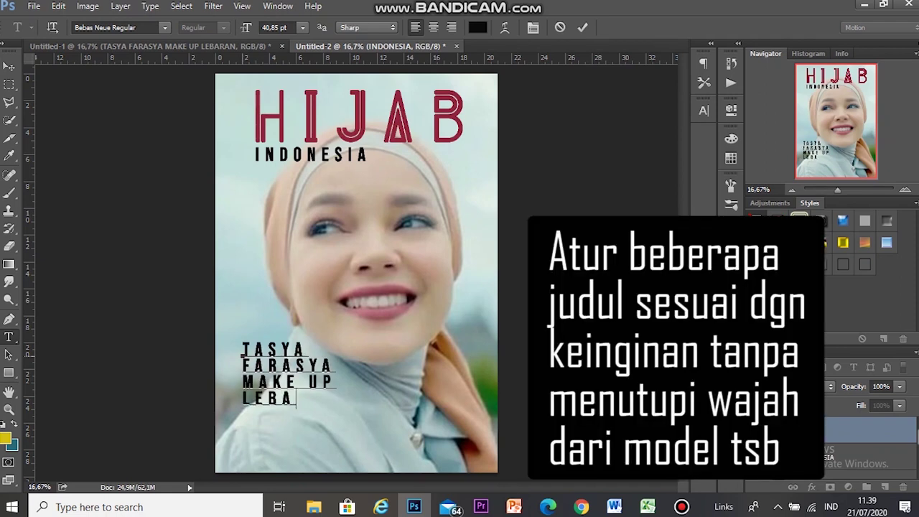
left_click(703, 110)
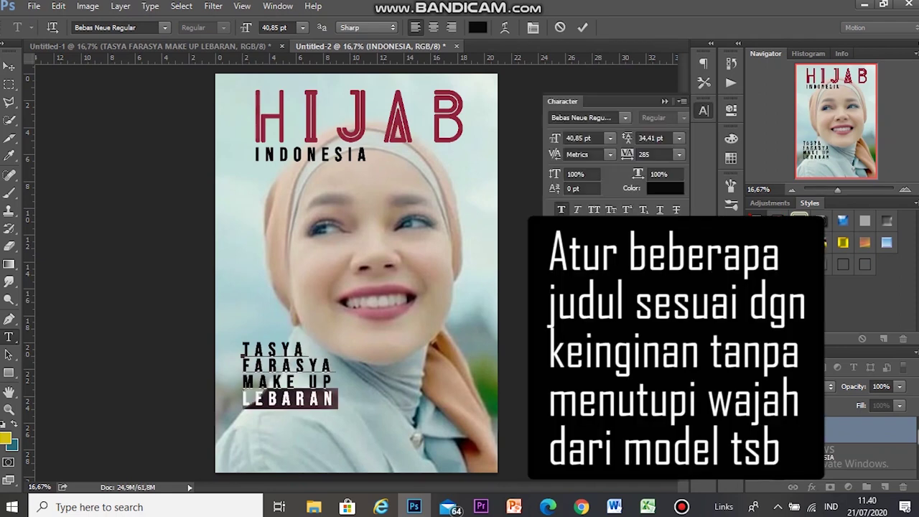
left_click(617, 118)
scroll(645, 173, "up", 3)
scroll(692, 287, "up", 3)
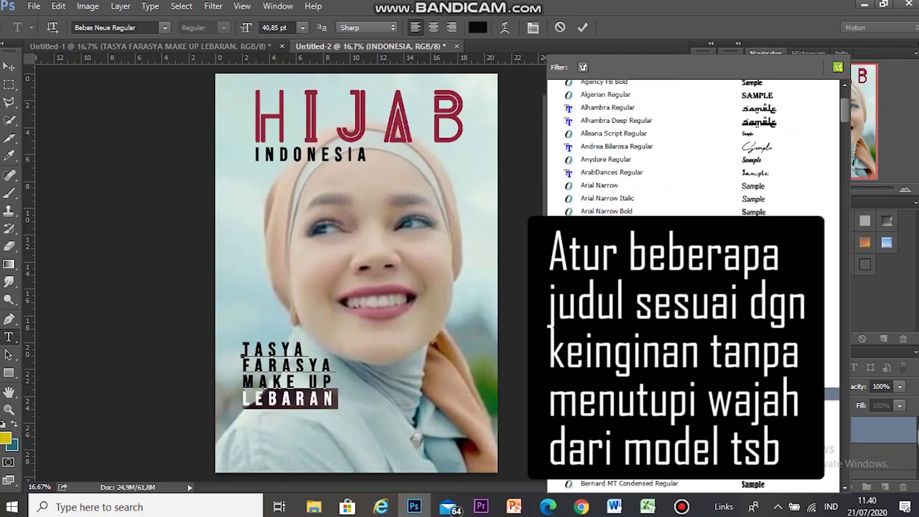
scroll(693, 287, "up", 3)
key("Return")
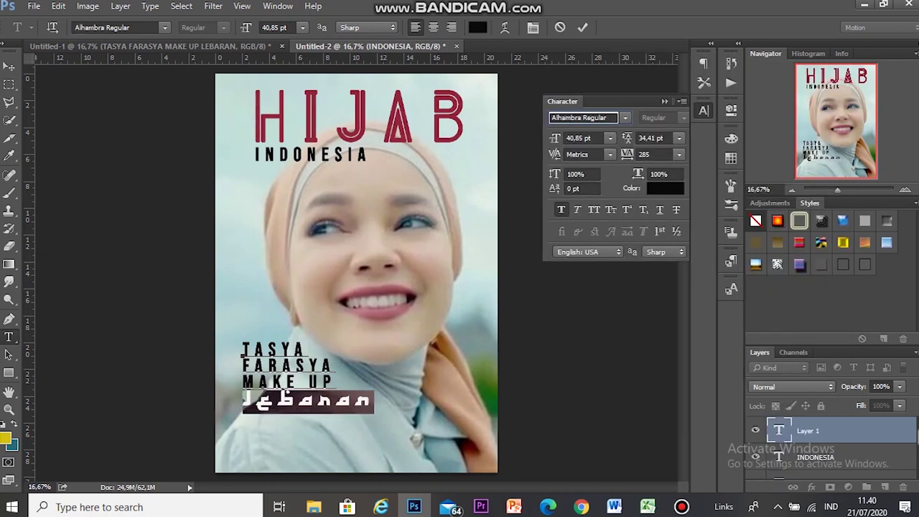
Step: Switch LEBARAN to ArabDances Regular, set tracking to 285, and change the MAKE UP font
left_click(625, 117)
key("Down")
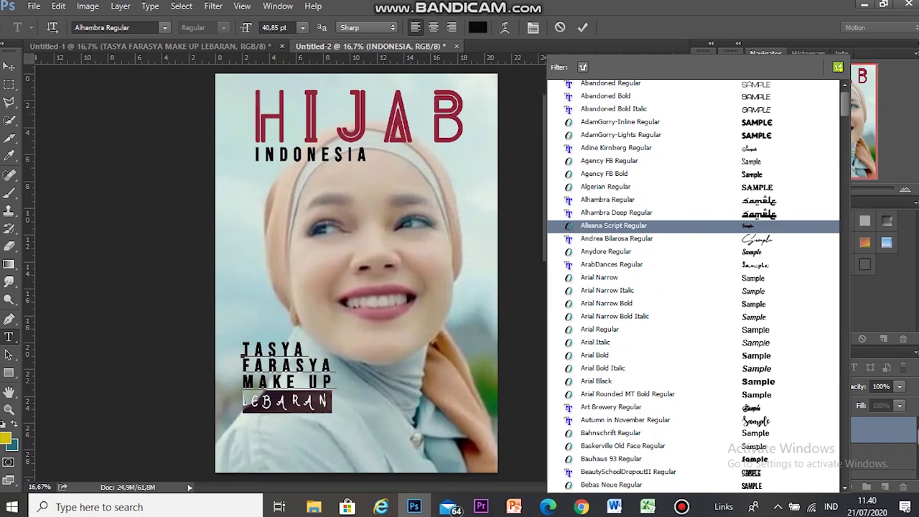
key("Down")
key("Down")
key("Down")
key("Return")
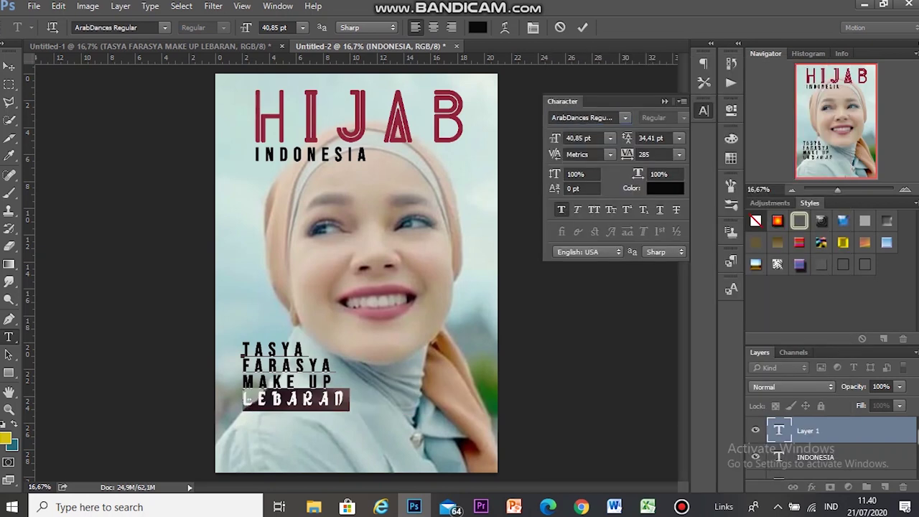
type("285")
key("Return")
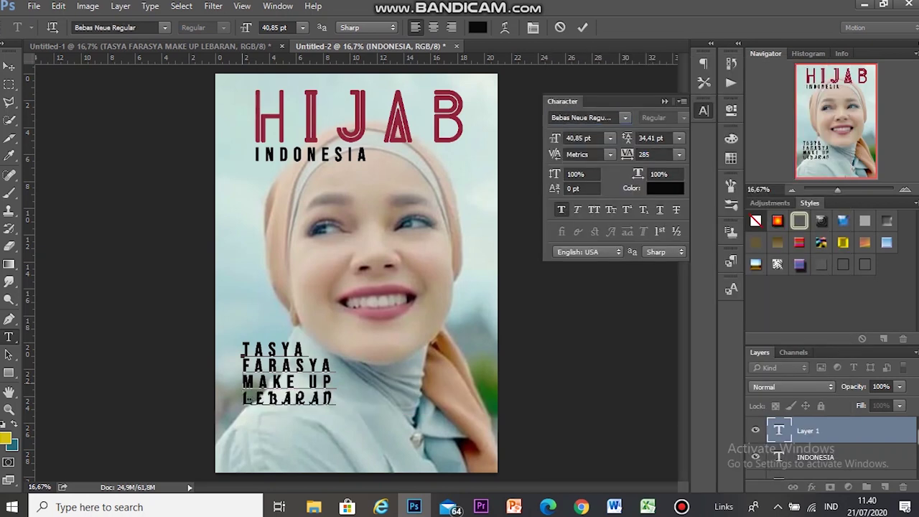
left_click_drag(242, 382, 359, 382)
left_click(624, 117)
key("Return")
Step: Colour the TASYA and FARASYA lines dark red
type("andoned Bold")
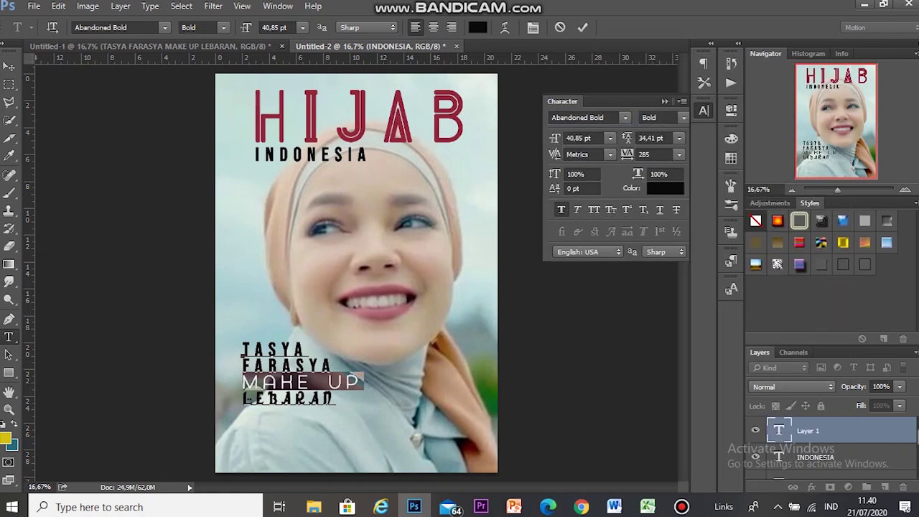
left_click_drag(242, 350, 329, 350)
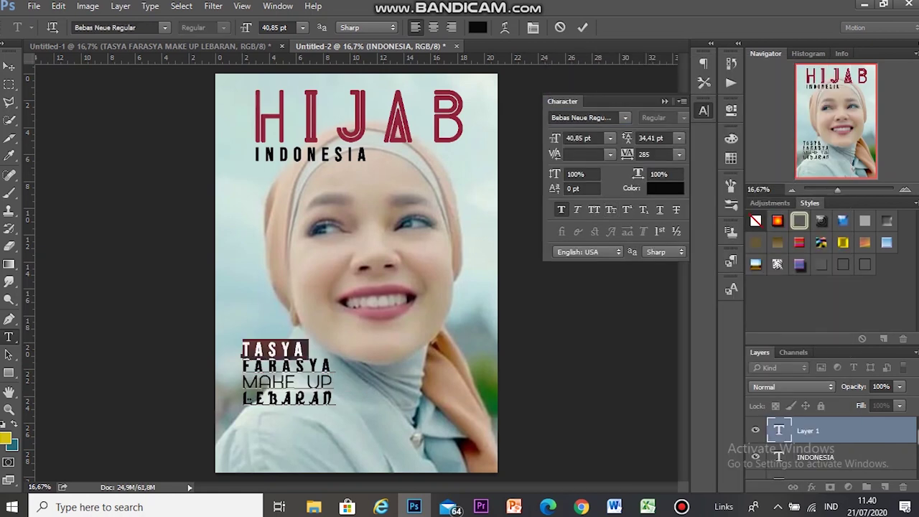
left_click(581, 138)
left_click_drag(242, 343, 338, 357)
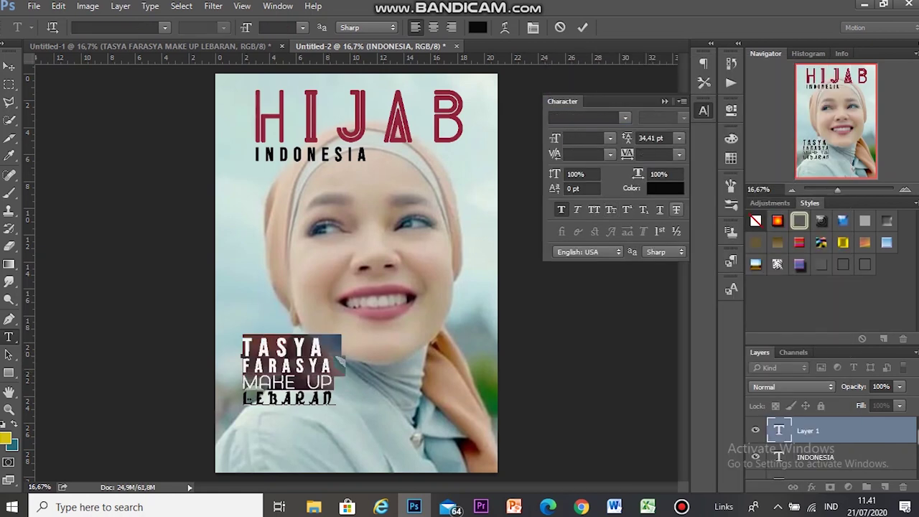
left_click(664, 188)
left_click(859, 212)
Step: Scale the headline block to about 96% and move it higher near the left edge
key("v")
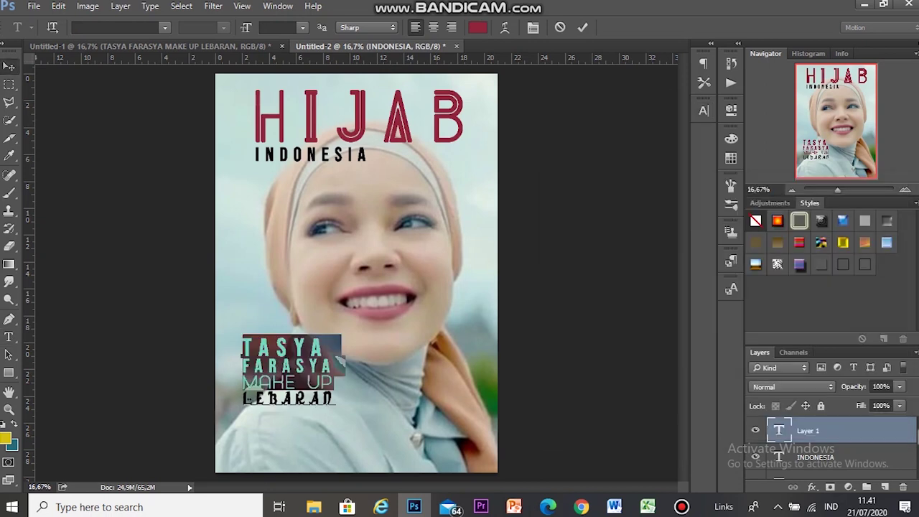
left_click_drag(287, 366, 280, 341)
key("ctrl+t")
left_click_drag(331, 387, 322, 380)
left_click_drag(277, 343, 272, 330)
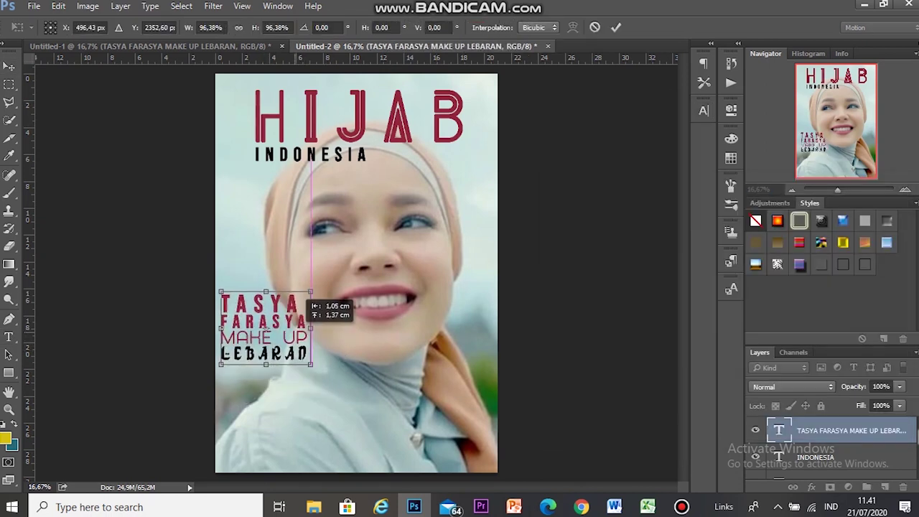
key("Return")
key("t")
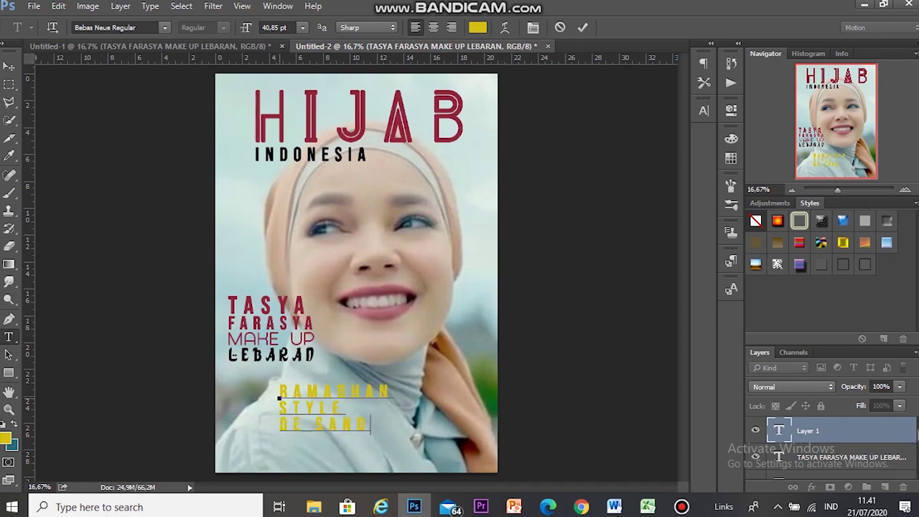
Step: Give the DEWI SANDRA line of the RAMADHAN STYLE block the colour #91243b
key("ctrl+a")
left_click(703, 110)
left_click(665, 188)
left_click(552, 388)
left_click(859, 212)
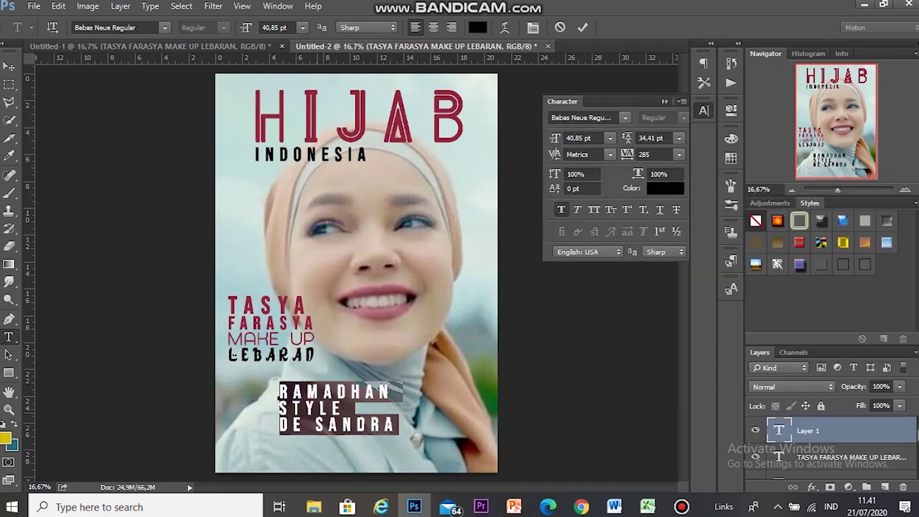
left_click(307, 424)
type("WI")
left_click(664, 188)
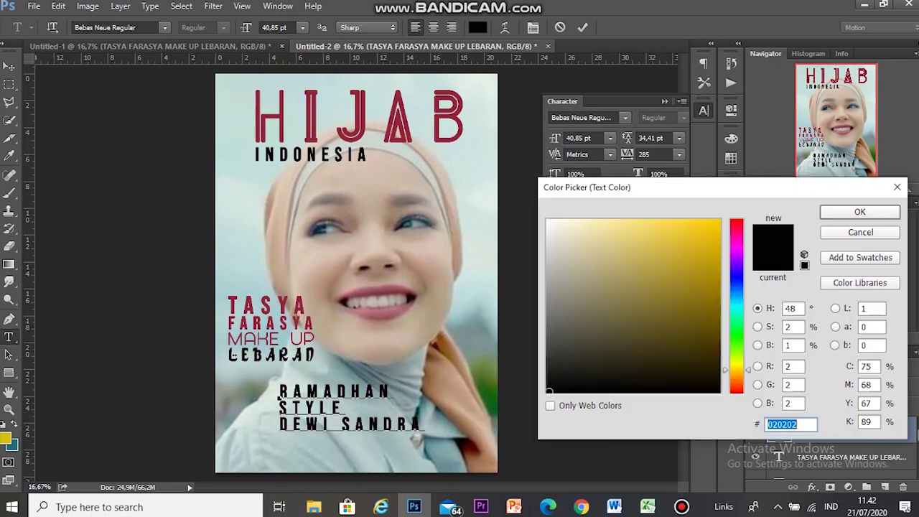
type("91243b")
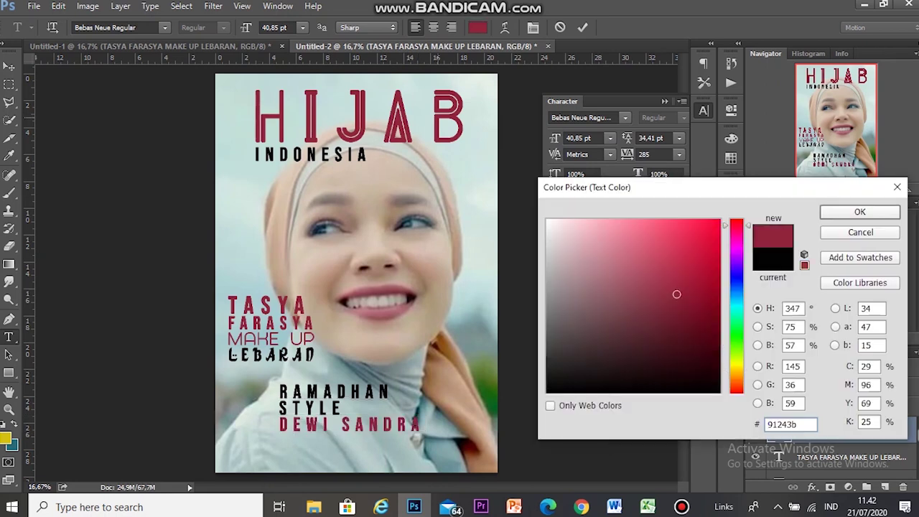
left_click(859, 212)
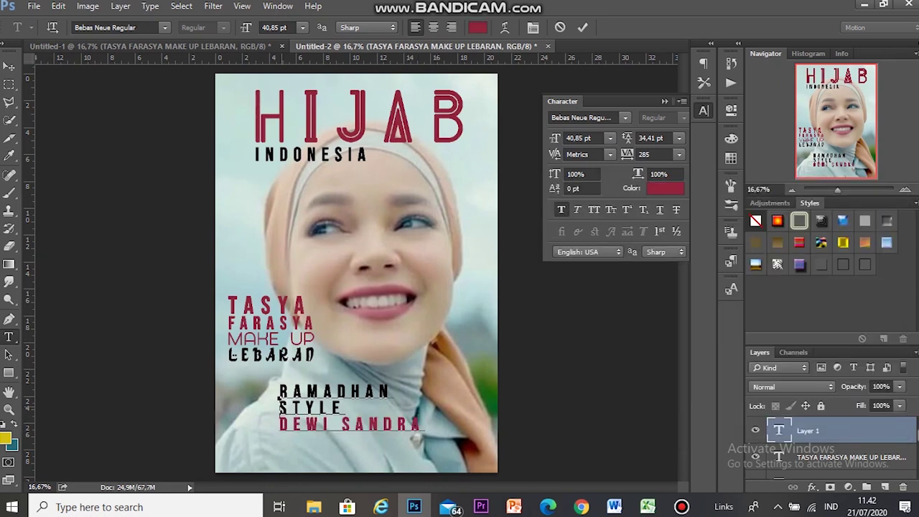
double_click(310, 407)
left_click(624, 117)
Step: Set STYLE in Snacker Comic Personal at a larger size
scroll(693, 287, "down", 4)
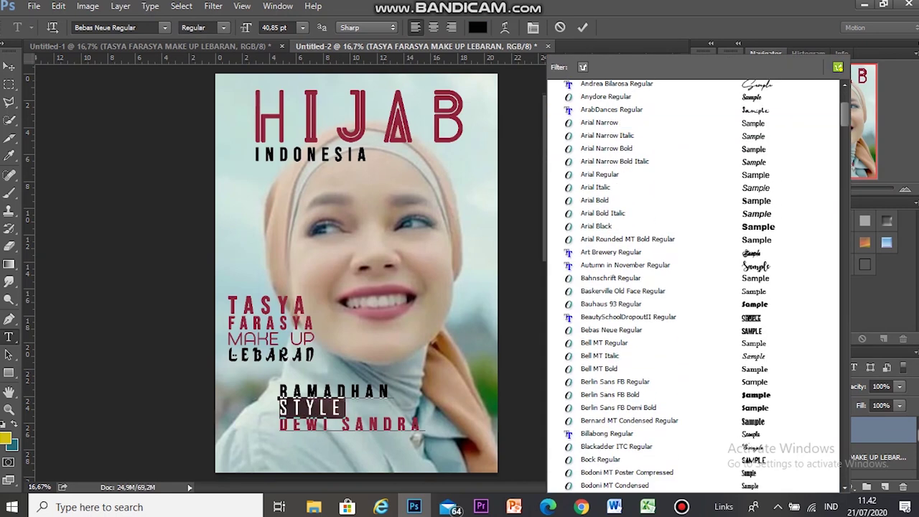
scroll(693, 287, "down", 15)
scroll(693, 287, "down", 4)
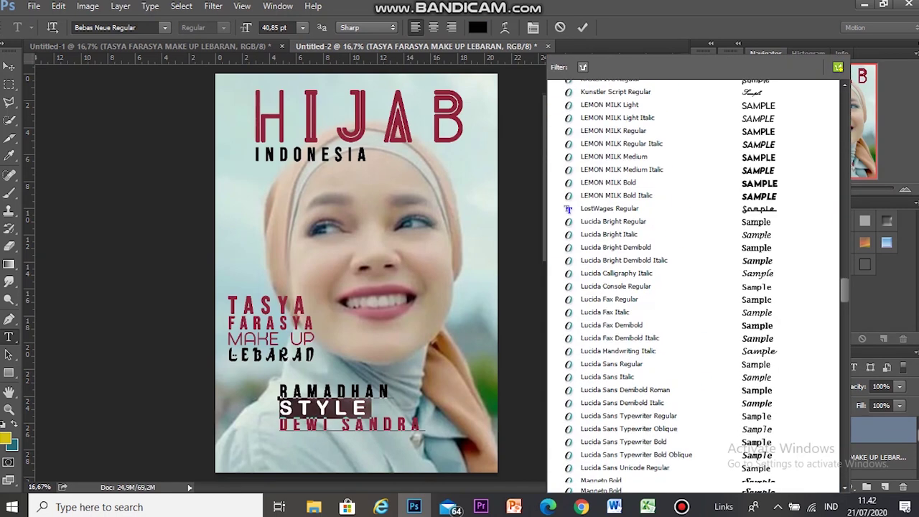
scroll(694, 287, "down", 15)
scroll(693, 287, "down", 15)
scroll(693, 287, "down", 3)
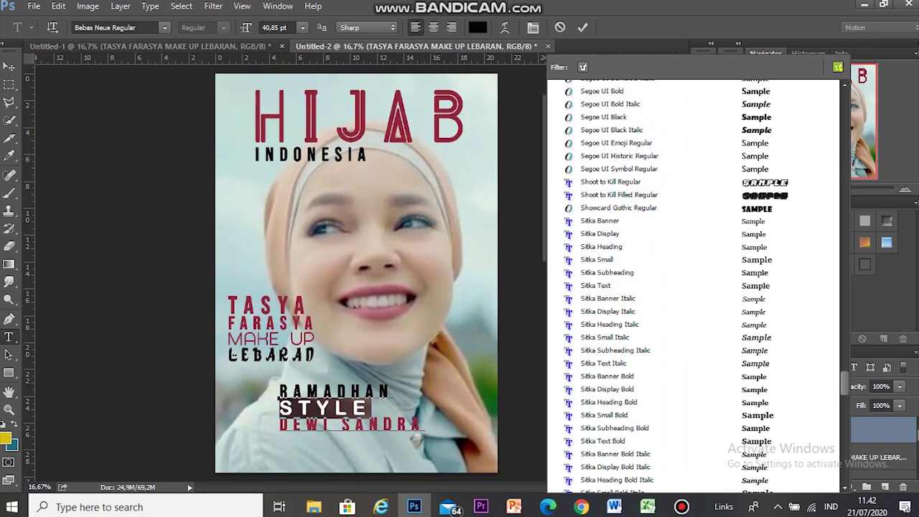
scroll(693, 287, "down", 5)
left_click(615, 429)
scroll(567, 138, "up", 20)
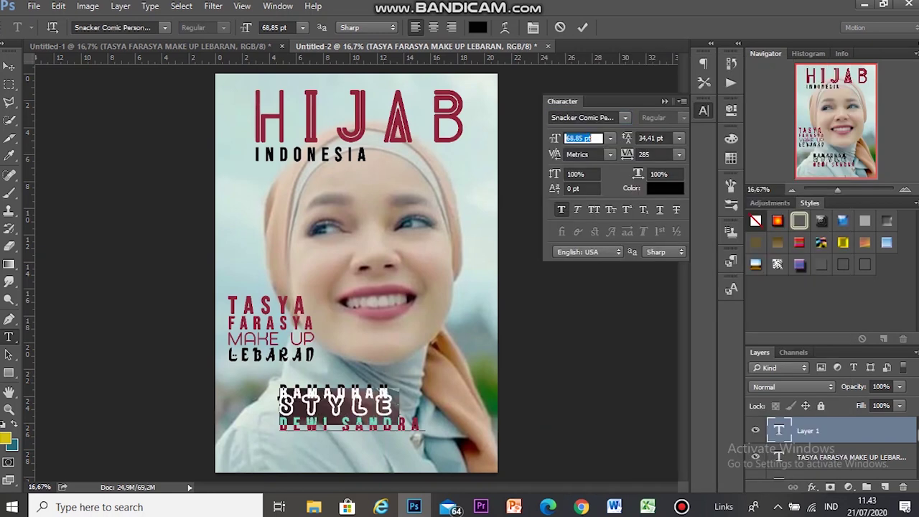
left_click(402, 429)
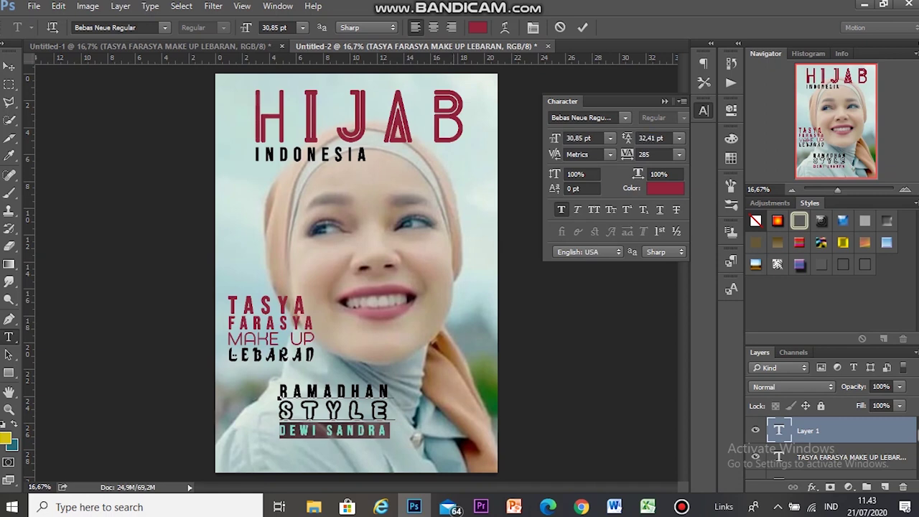
Step: Move the RAMADHAN STYLE DEWI SANDRA block left and enlarge it to about 118%
left_click(664, 102)
key("ctrl+Return")
key("v")
left_click_drag(337, 391, 288, 388)
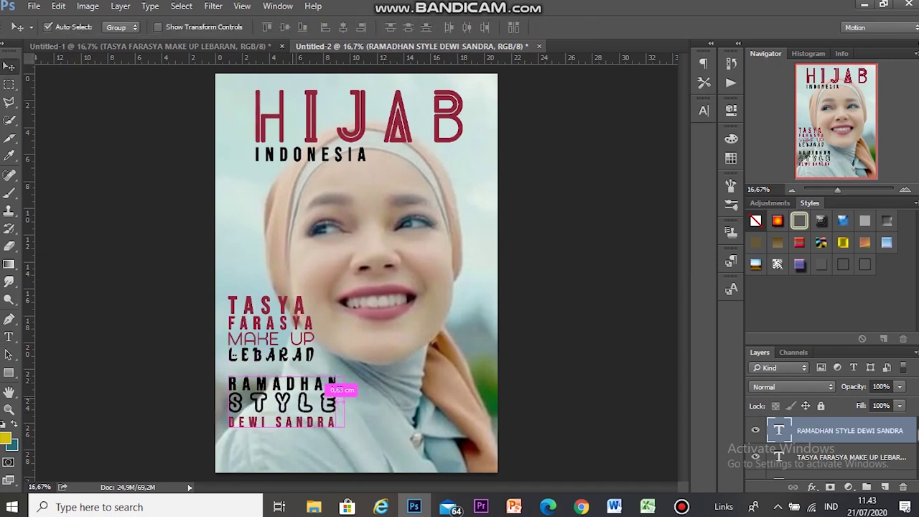
left_click_drag(338, 435, 366, 436)
key("Return")
Step: Recolour STYLE dark red and commit the text edits
double_click(778, 430)
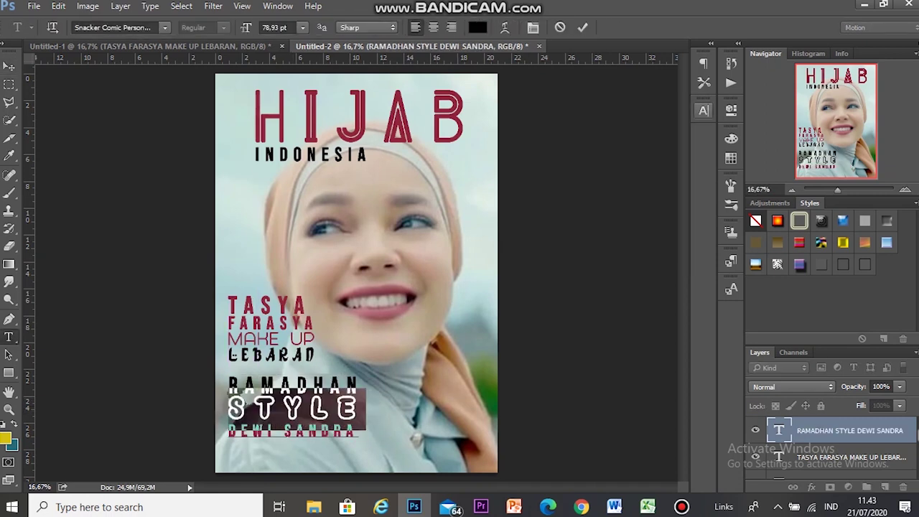
left_click(476, 27)
left_click(595, 277)
left_click(674, 293)
left_click(859, 212)
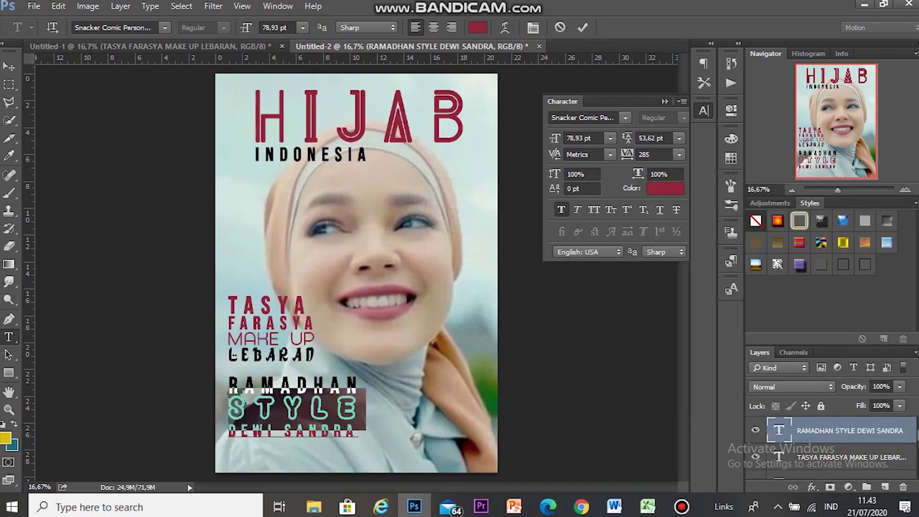
left_click(664, 101)
key("ctrl+Return")
key("v")
key("t")
left_click(422, 336)
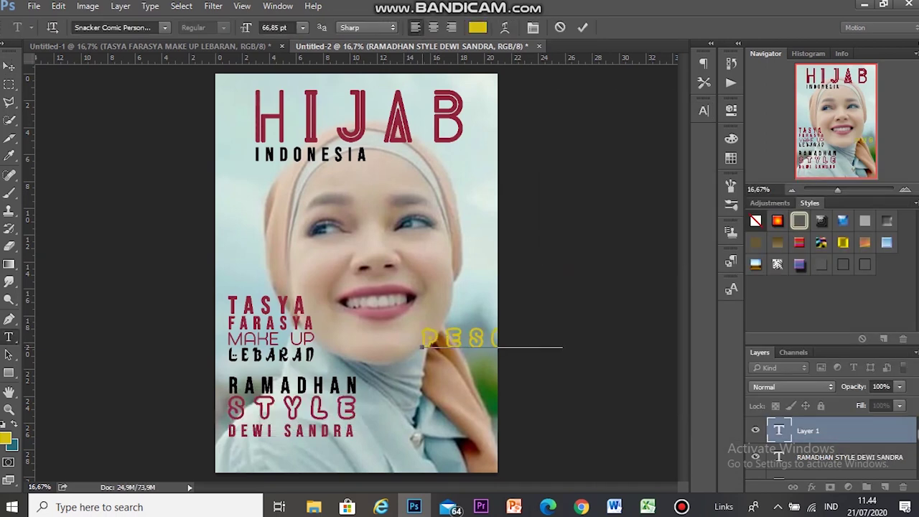
Step: Resize the yellow PESONA HIJAB TAMPIL ELEGAN text to 48.85 pt and move it lower right
key("ctrl+a")
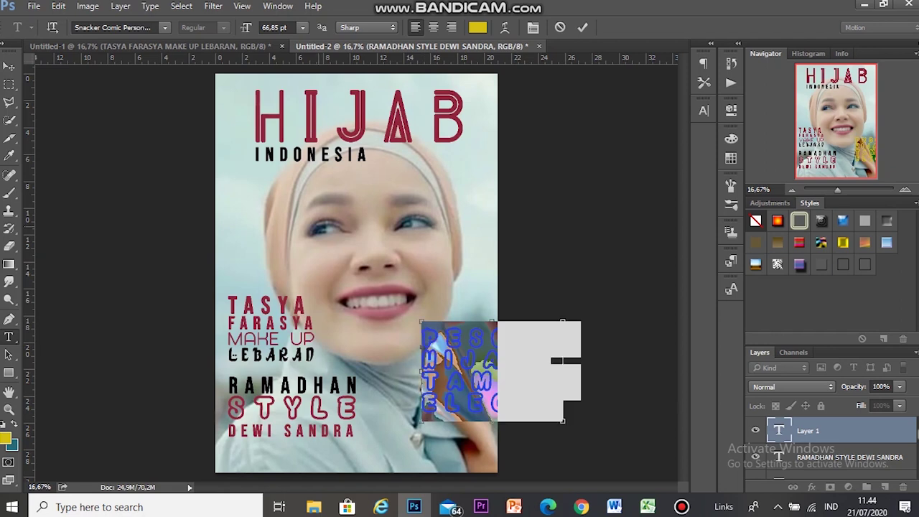
key("ctrl+t")
key("ctrl+shift+comma")
key("ctrl+shift+comma")
key("ctrl+shift+comma")
left_click(664, 102)
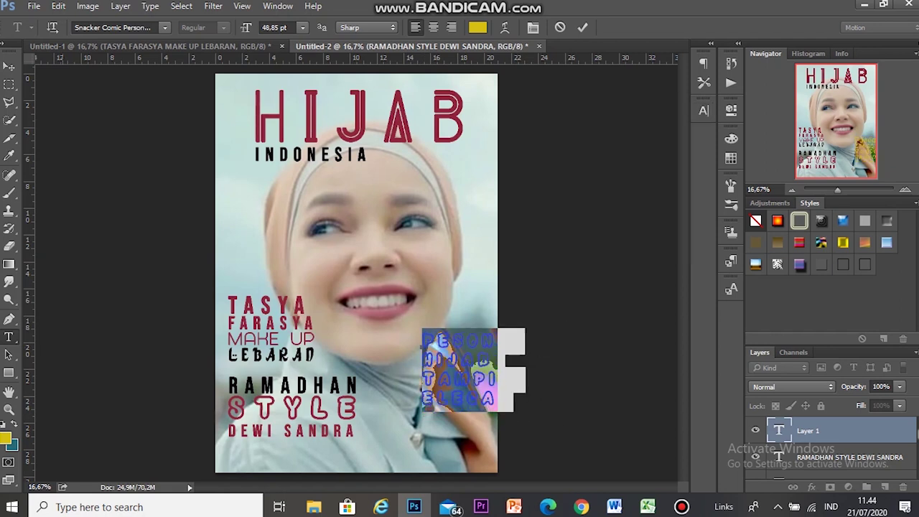
key("ctrl+Return")
key("v")
left_click_drag(481, 345, 454, 381)
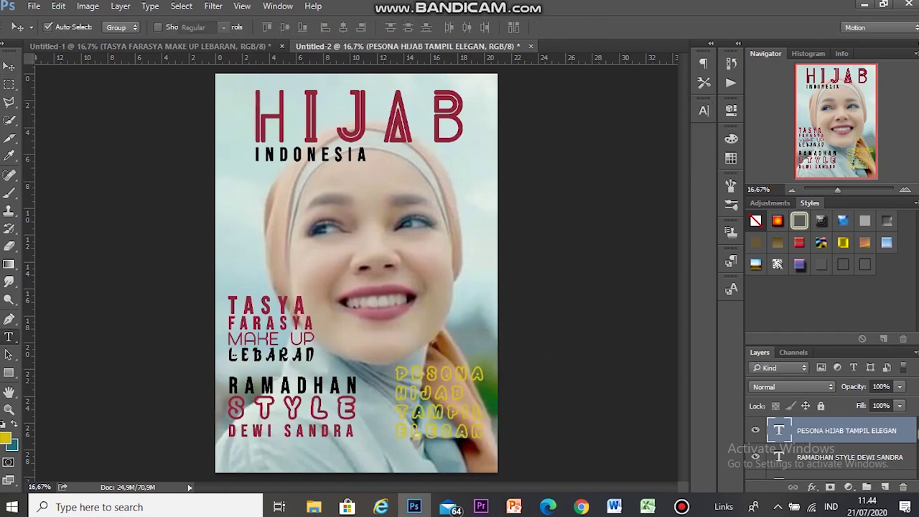
key("t")
key("ctrl+a")
key("ctrl+t")
Step: Set the PESONA HIJAB TAMPIL block's text colour to crimson #91243b
left_click(477, 27)
type("91243b")
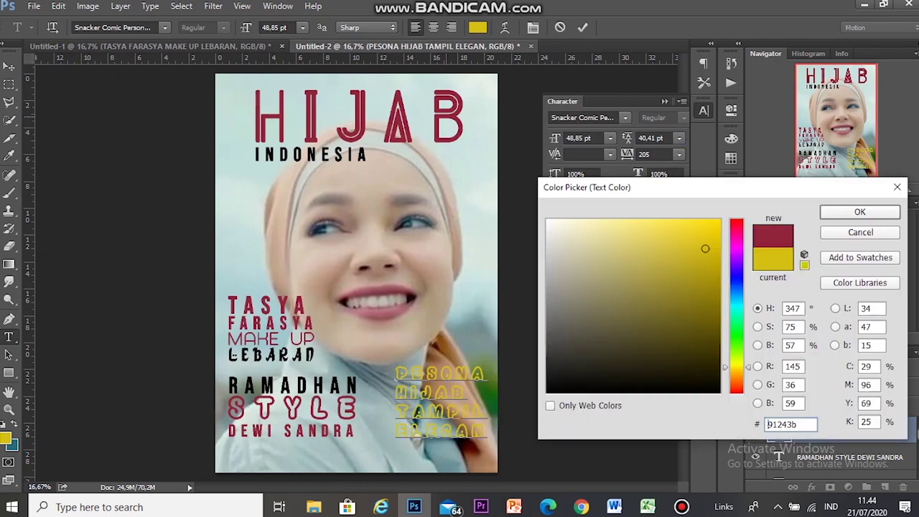
key("Return")
Step: Browse fonts keeping Snacker Comic, try Bebas and brown #9f714f, then revert
left_click(624, 117)
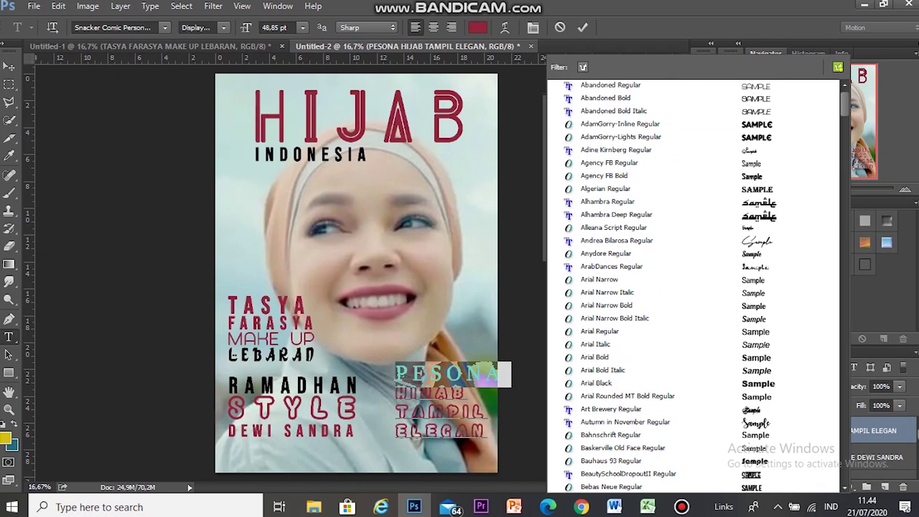
scroll(646, 373, "down", 3)
key("Escape")
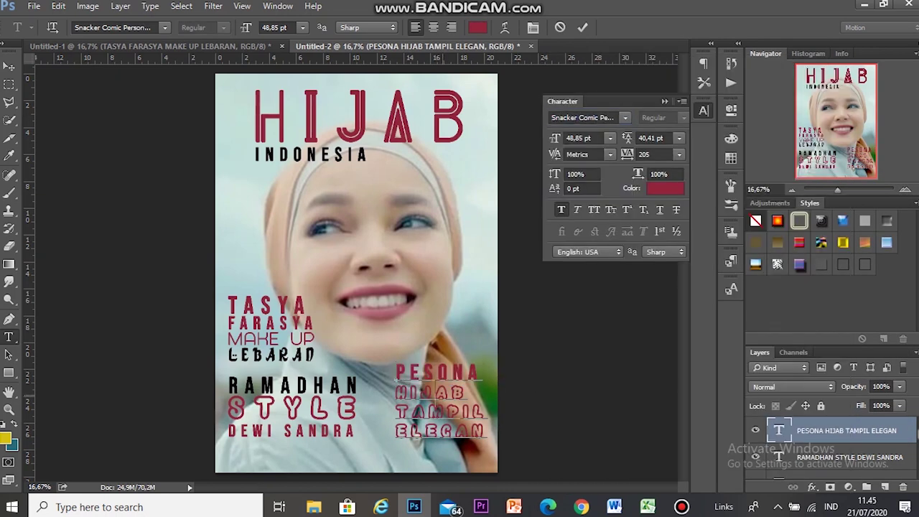
type("bebas")
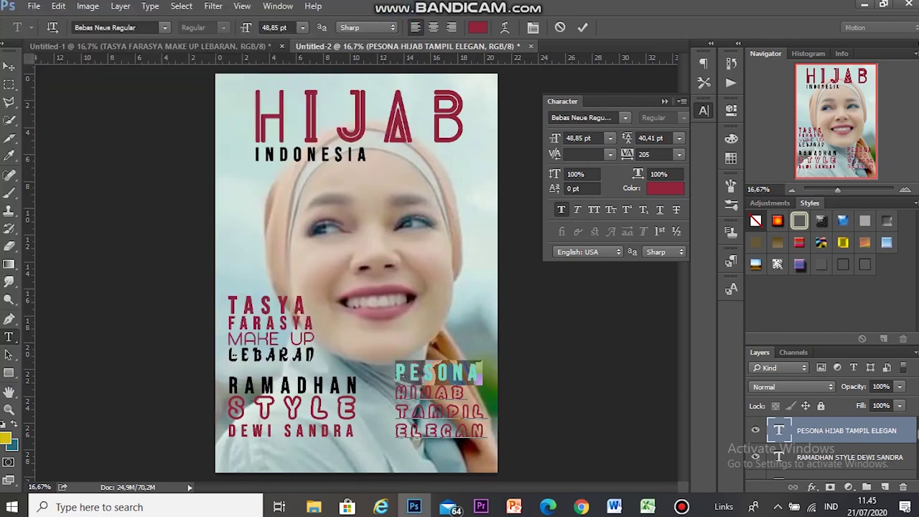
left_click(665, 188)
type("9f714f")
key("Escape")
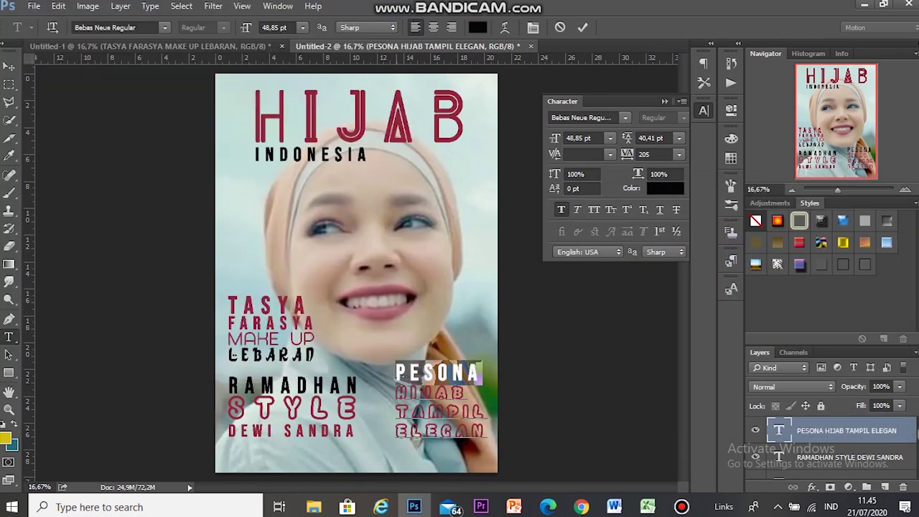
key("ctrl+z")
Step: Try a different font on the selected text, undo it, and browse the font list
left_click(625, 117)
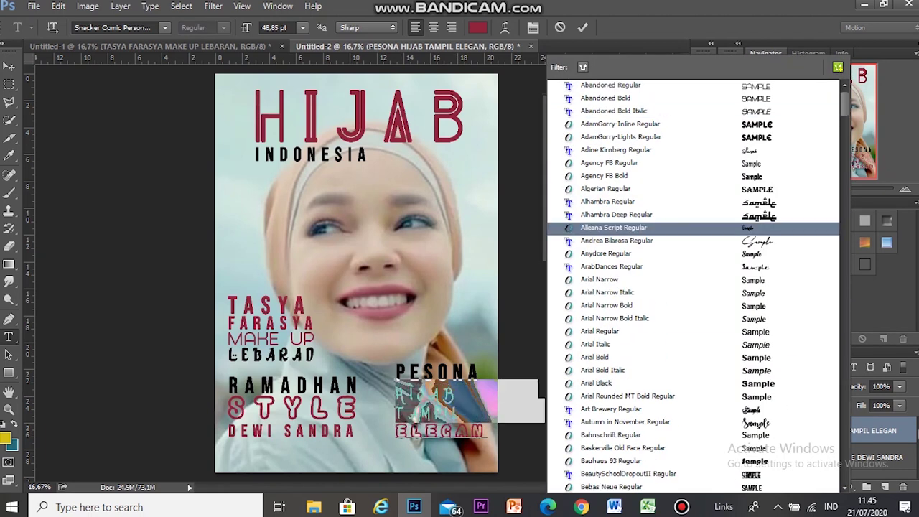
left_click(614, 111)
key("ctrl+z")
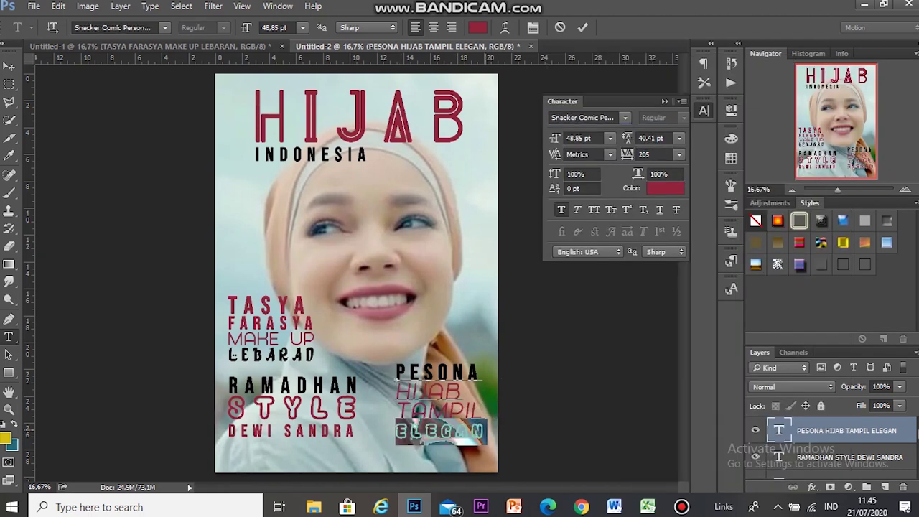
left_click(624, 117)
scroll(692, 287, "up", 10)
scroll(692, 287, "up", 10)
scroll(692, 287, "up", 3)
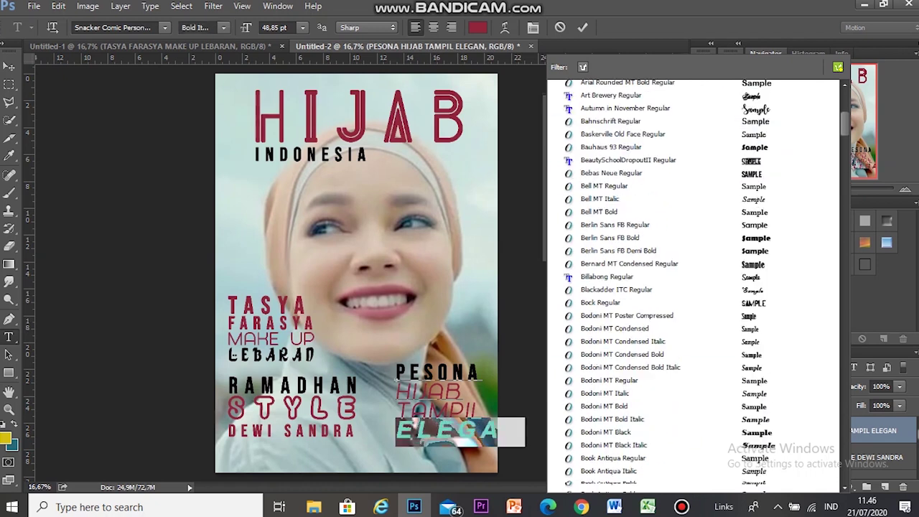
scroll(692, 287, "up", 2)
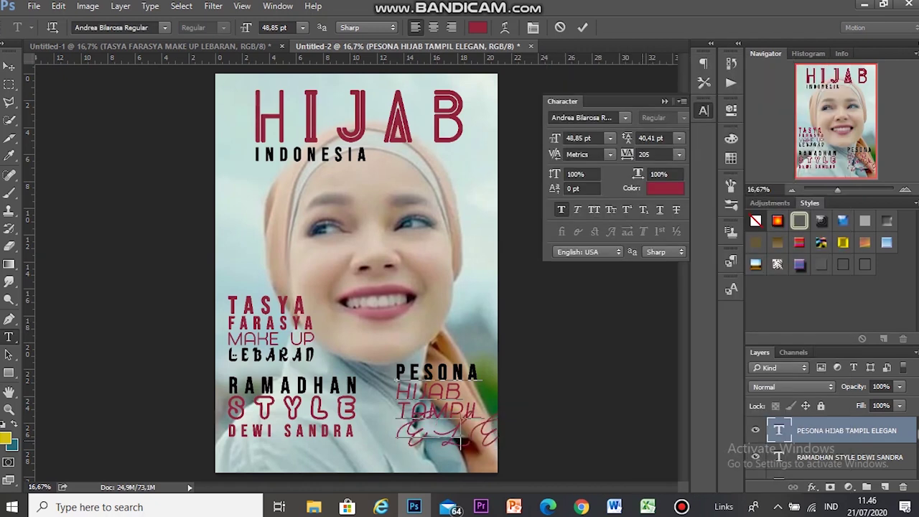
Step: Recolour the script word 'Elegan' to a near-black colour and commit the text
double_click(500, 431)
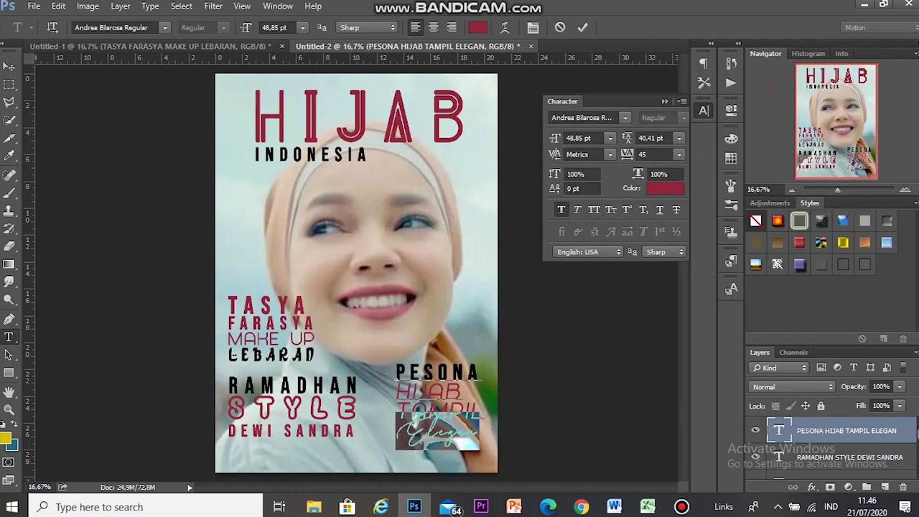
left_click(664, 188)
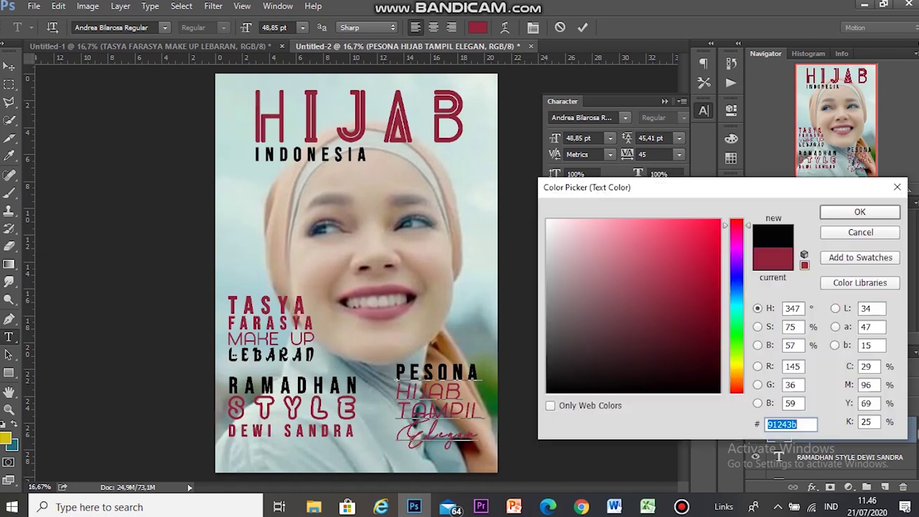
key("Return")
left_click(391, 289)
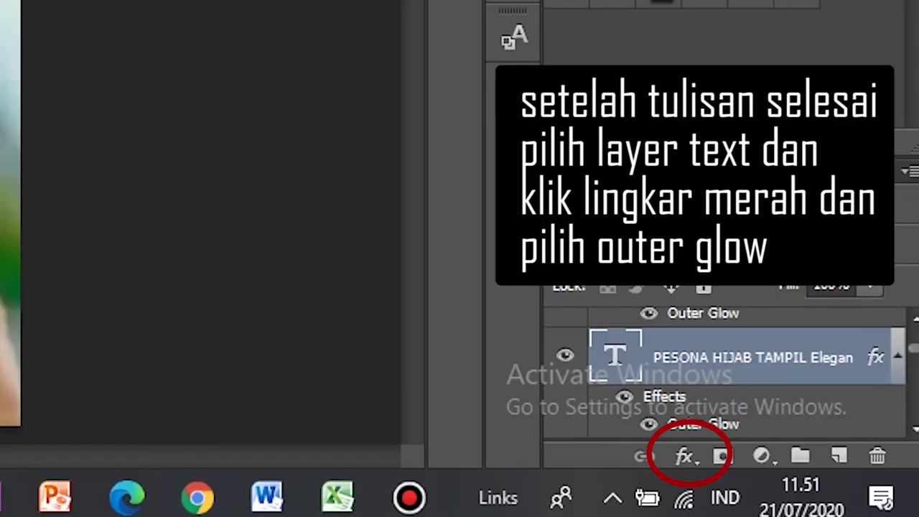
Step: Add a 35 px Outer Glow effect to the PESONA HIJAB TAMPIL Elegan text layer
left_click(684, 456)
left_click(739, 404)
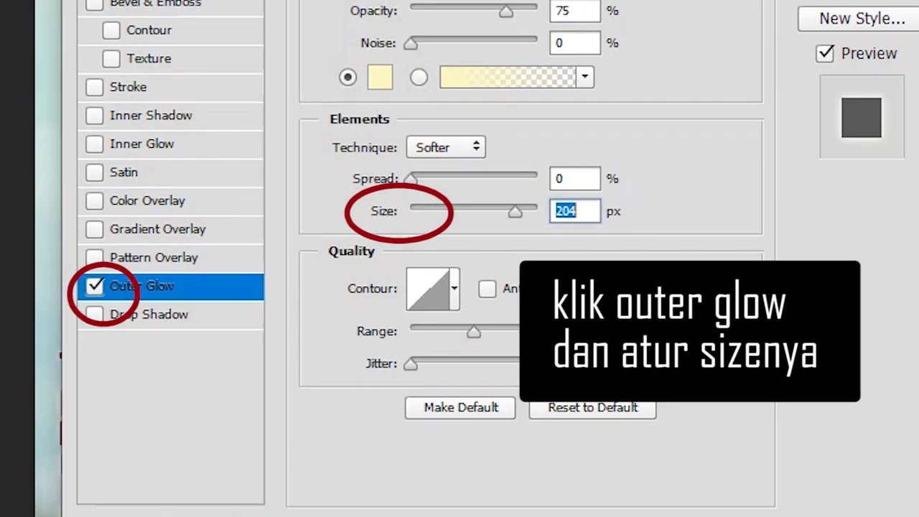
type("35")
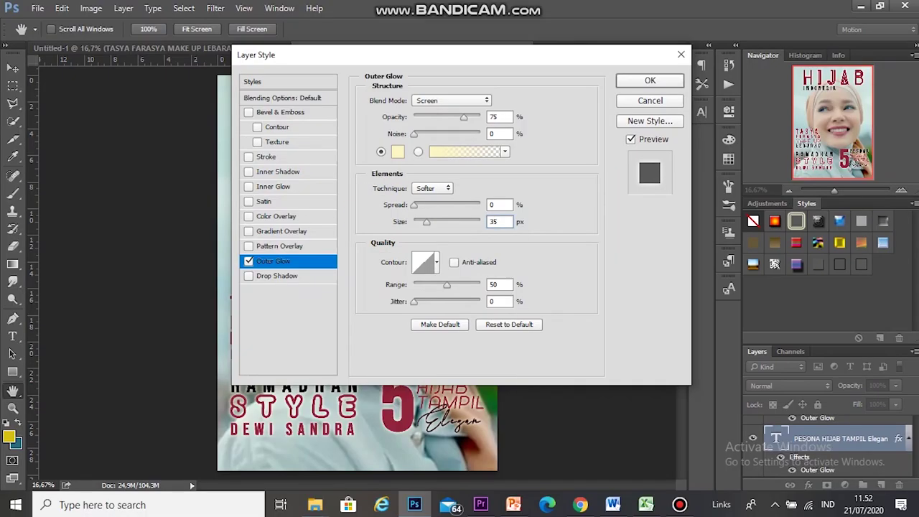
key("Return")
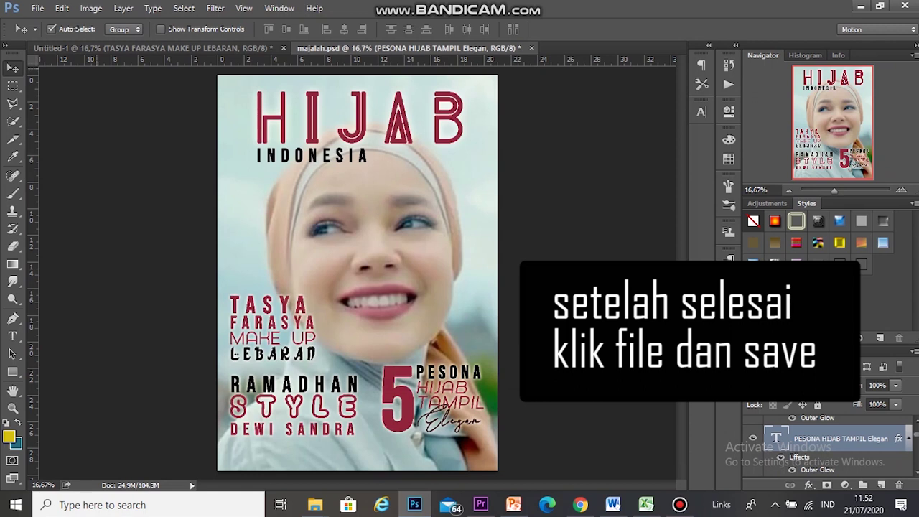
Step: Dismiss a Save As dialog and save the document as majalah.psd via File > Save
key("ctrl+shift+s")
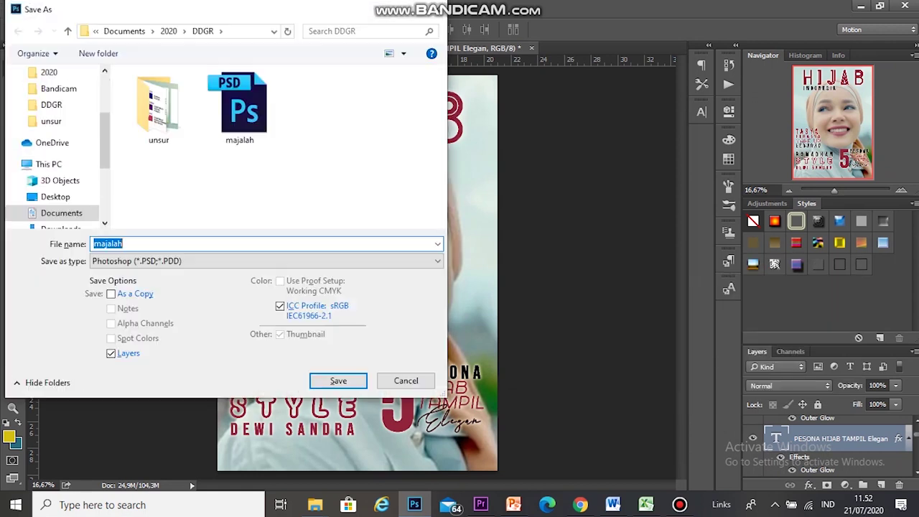
key("Escape")
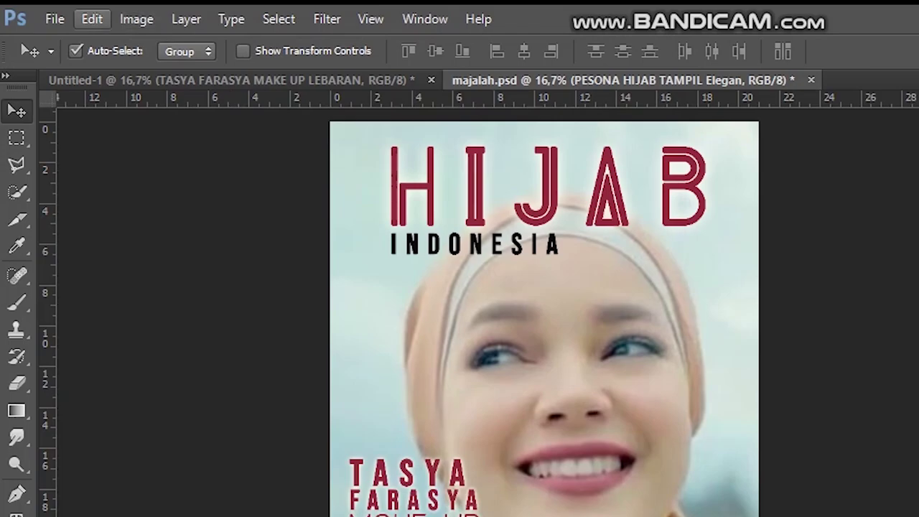
left_click(55, 19)
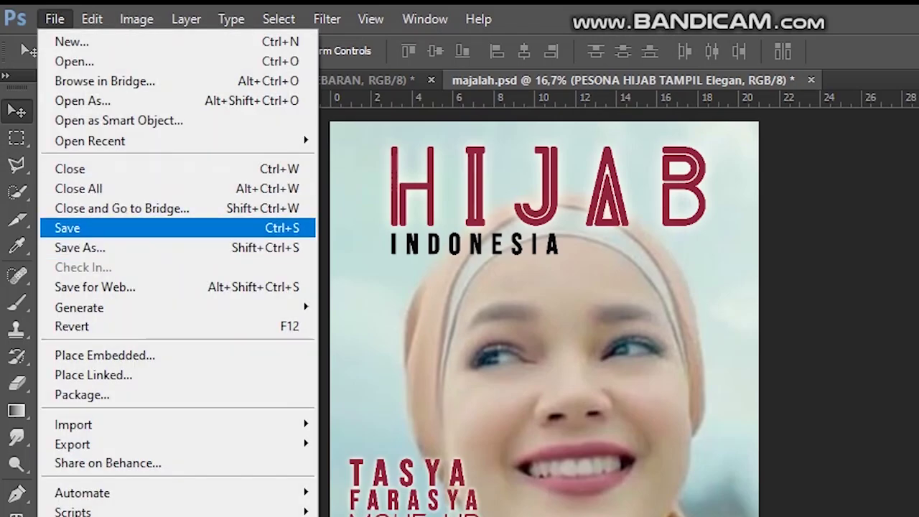
left_click(68, 227)
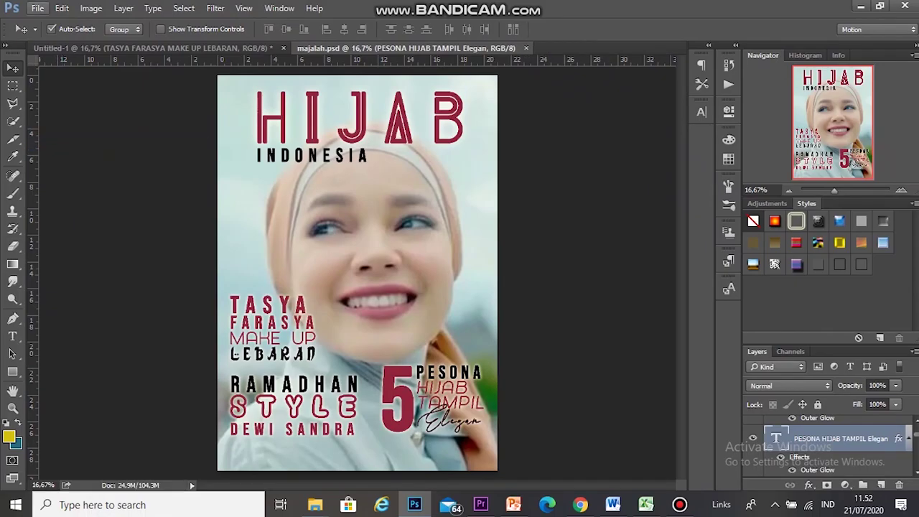
Step: Save As majalah.psd in Photoshop format, replacing the existing file
left_click(37, 7)
left_click(57, 156)
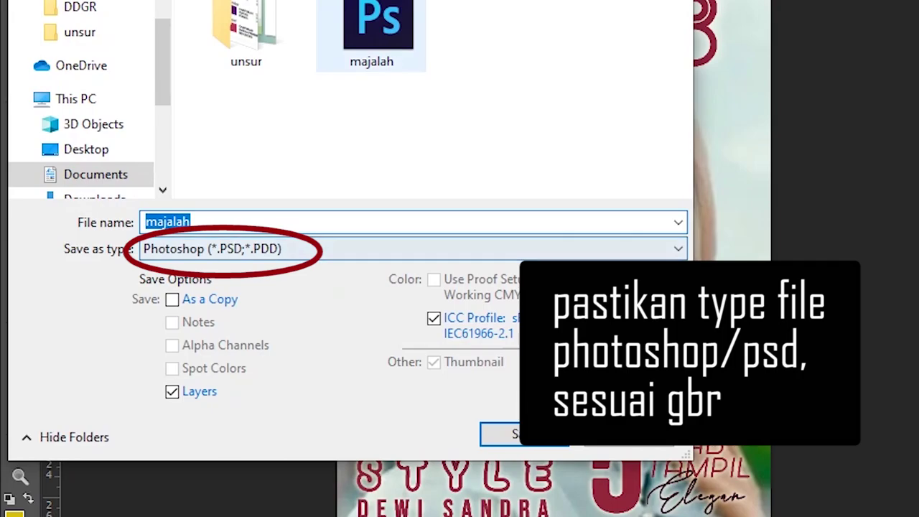
key("Return")
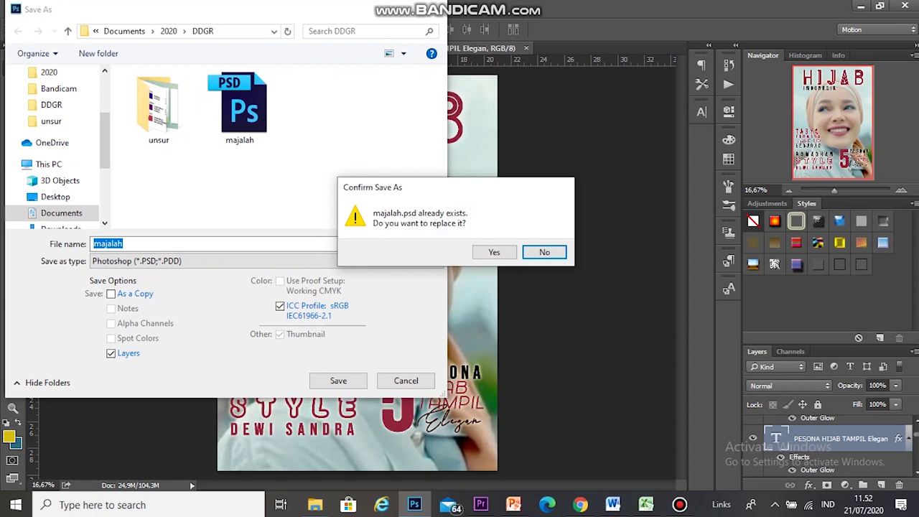
key("Left")
key("Return")
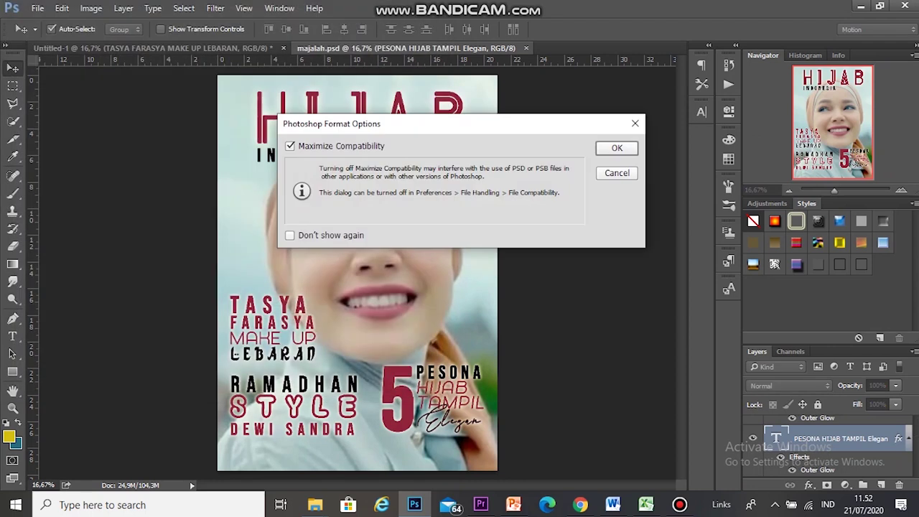
key("Return")
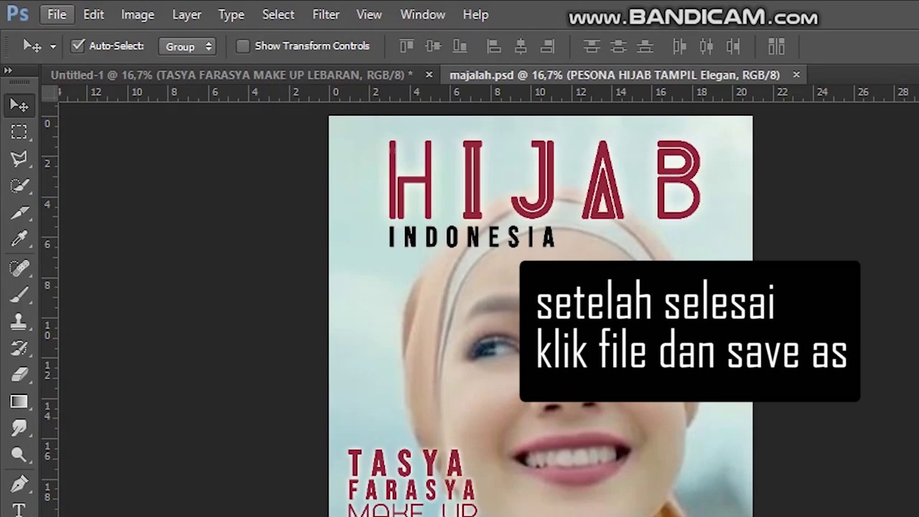
Step: Save the cover as JPEG majalah.jpg, replacing the old file with default quality options
left_click(56, 15)
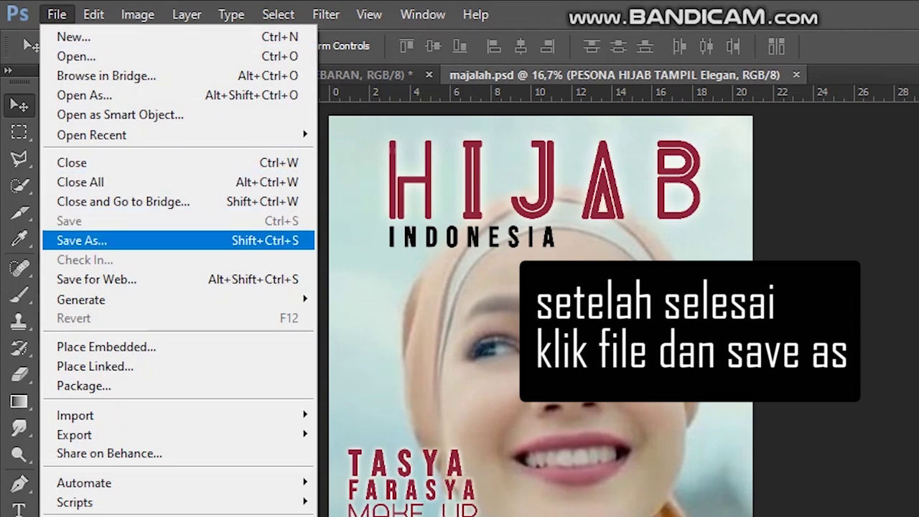
key("Return")
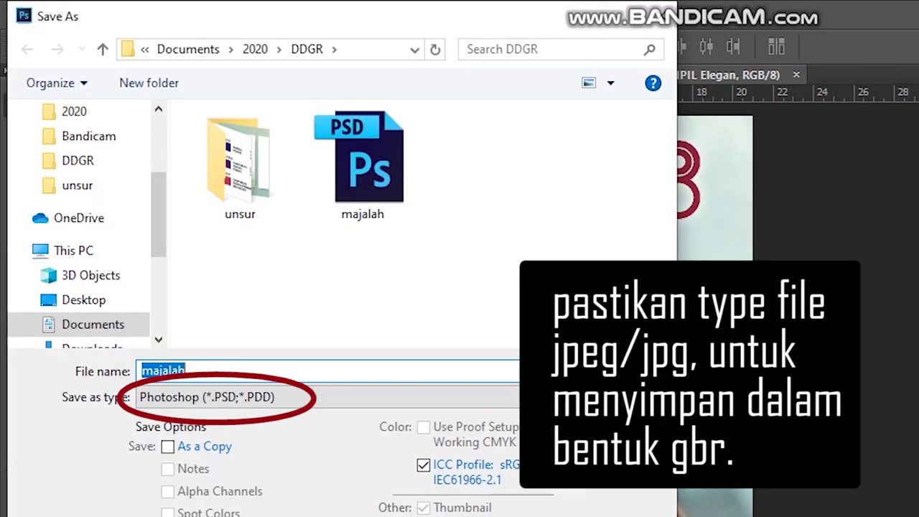
left_click(327, 397)
left_click(215, 516)
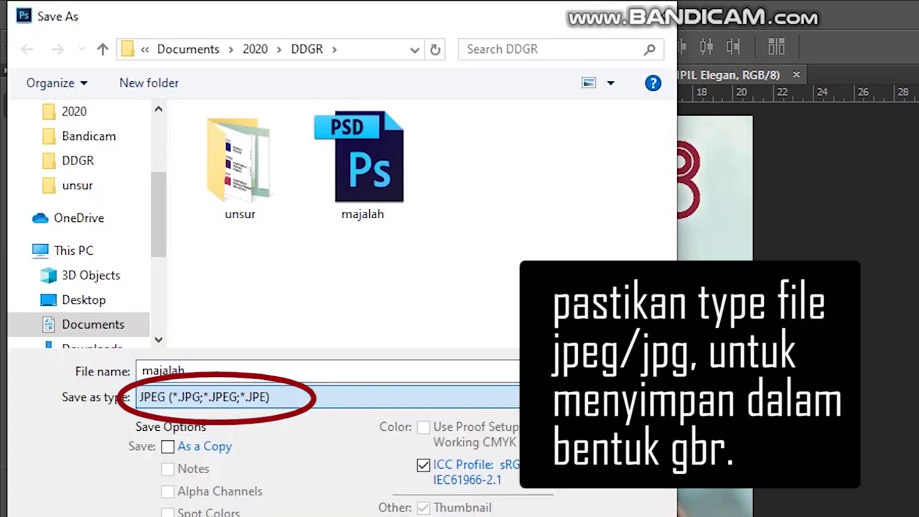
key("Return")
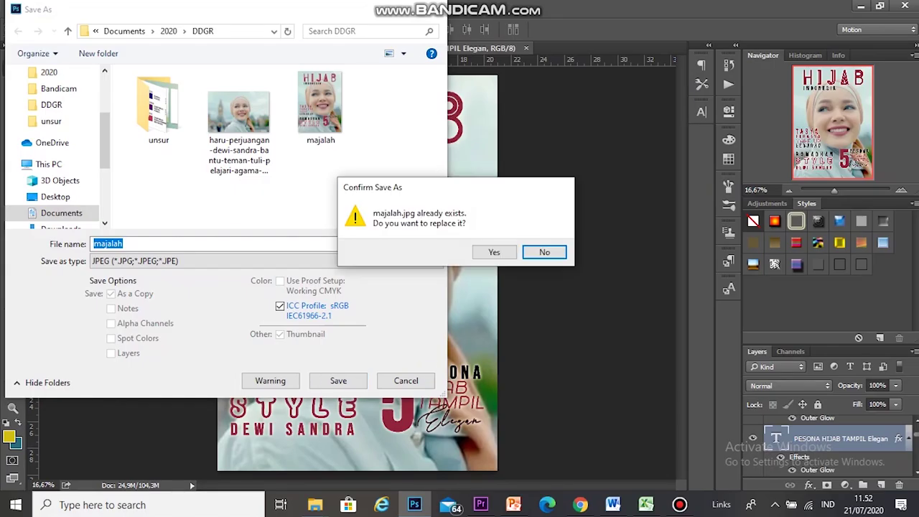
key("Return")
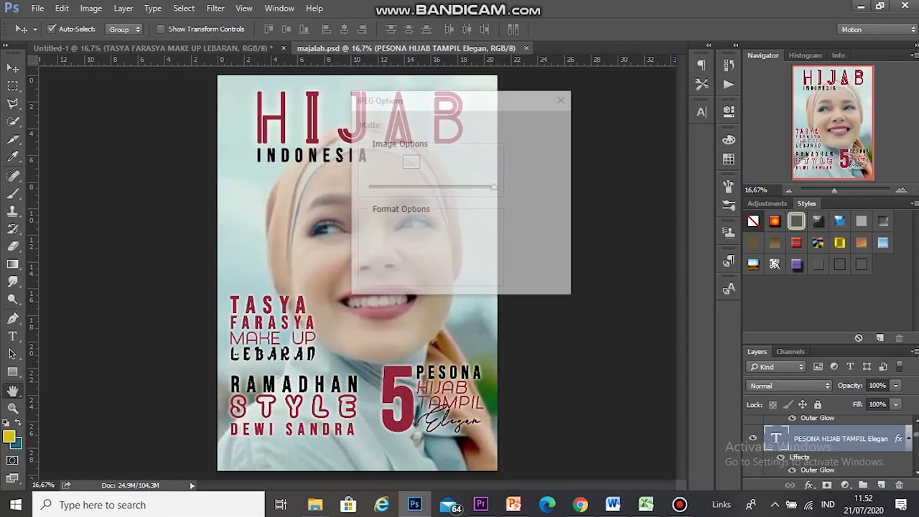
key("Return")
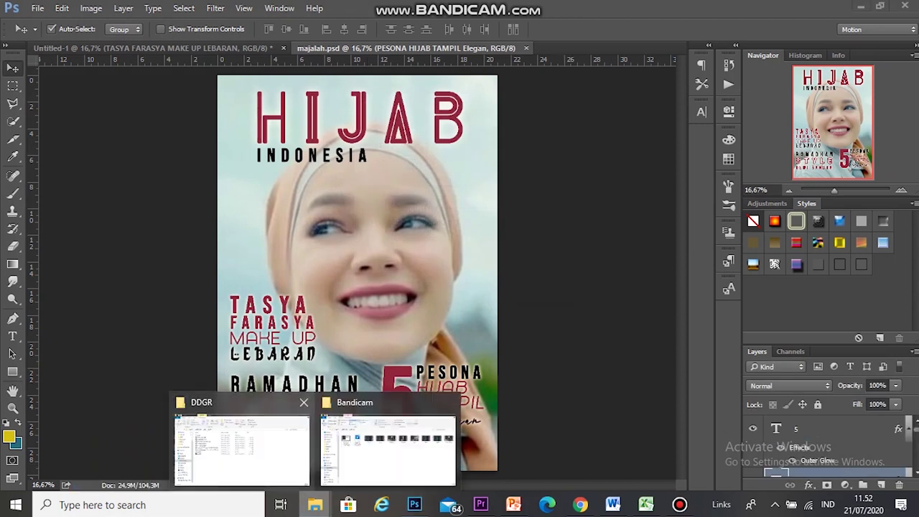
Step: Open majalah.jpg from the DDGR folder window to view it
left_click(241, 437)
left_click(167, 257)
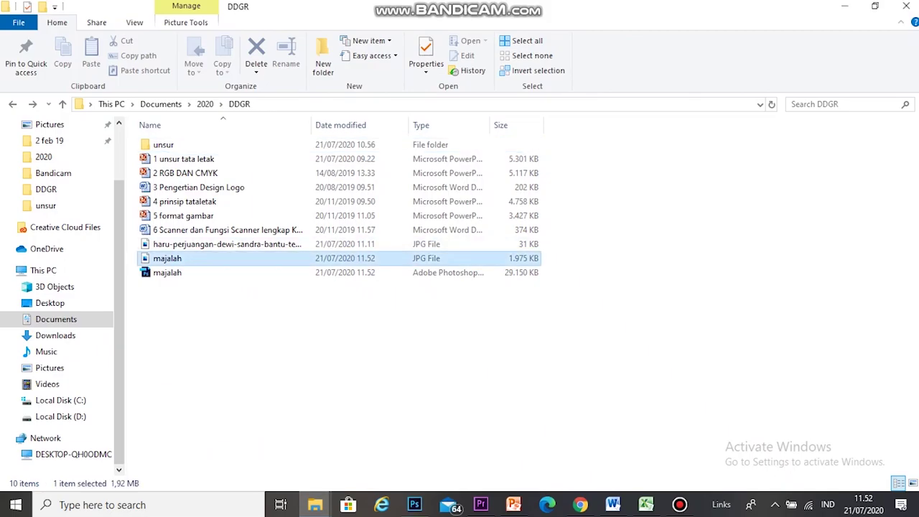
key("Return")
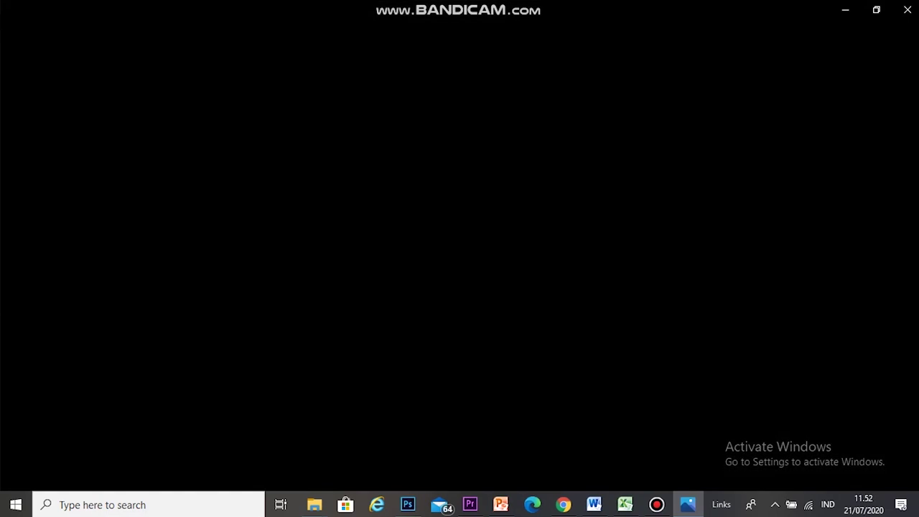